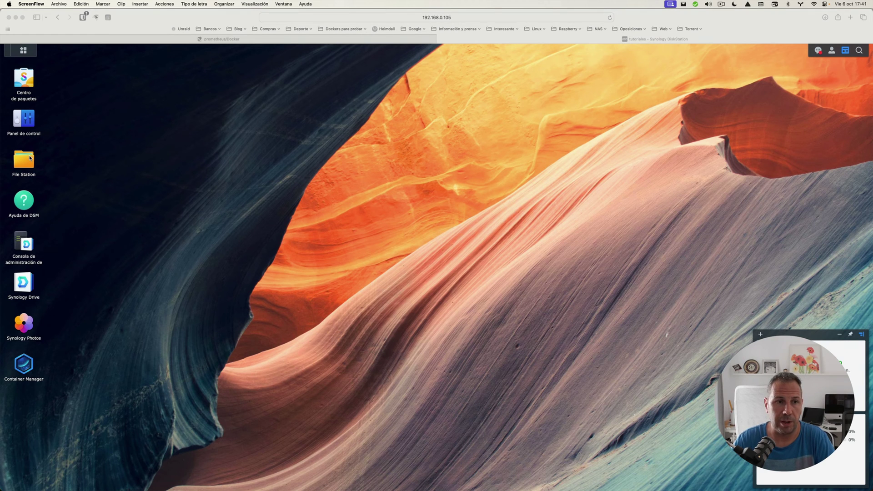
Step: Open docker-compose.yaml from the docker/wg-easy folder in the text editor, check its WG_DEFAULT_DNS line, and close it
click(29, 157)
click(30, 158)
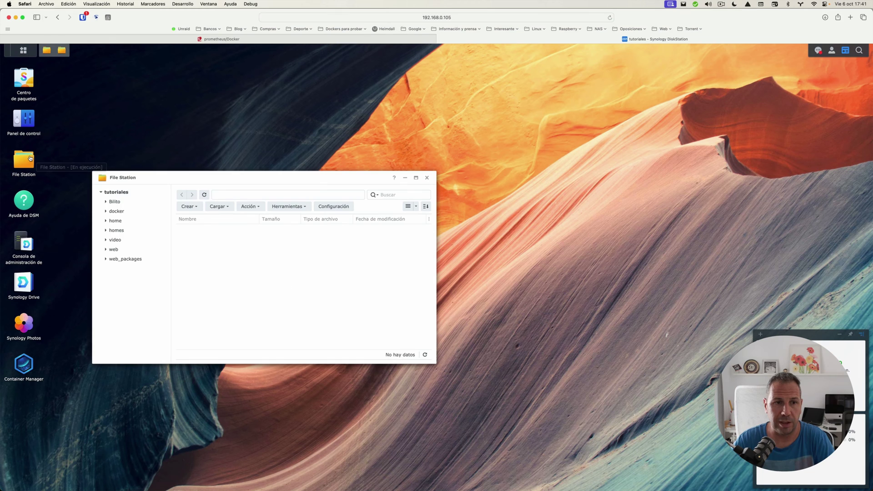
click(116, 212)
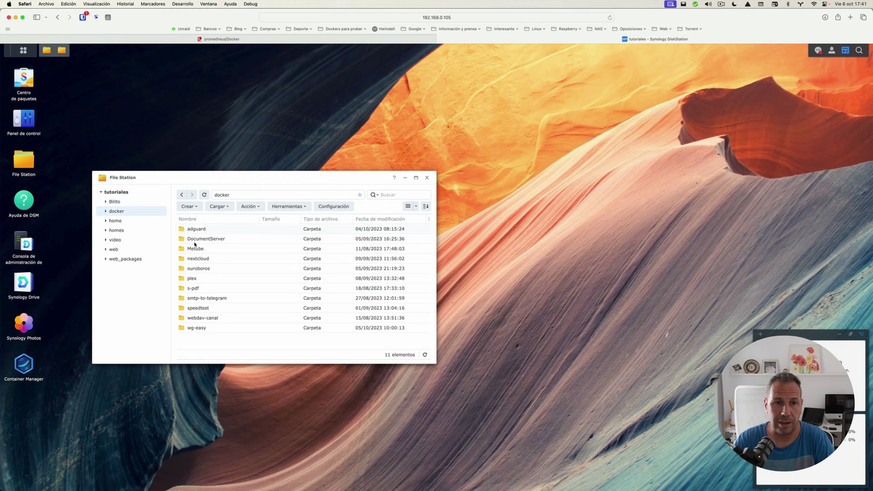
double_click(203, 329)
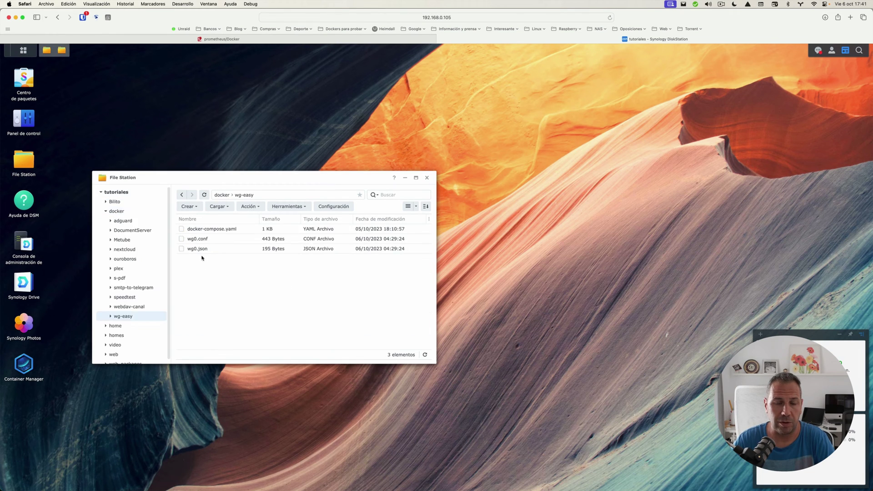
right_click(208, 229)
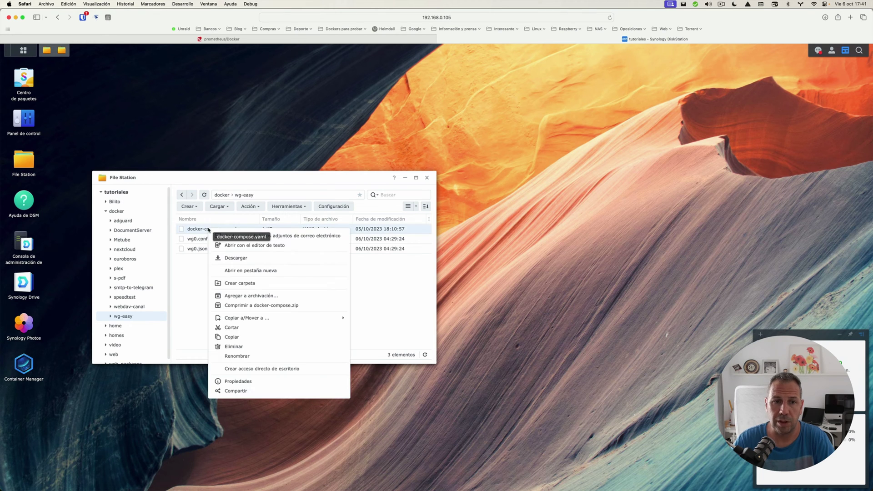
click(230, 246)
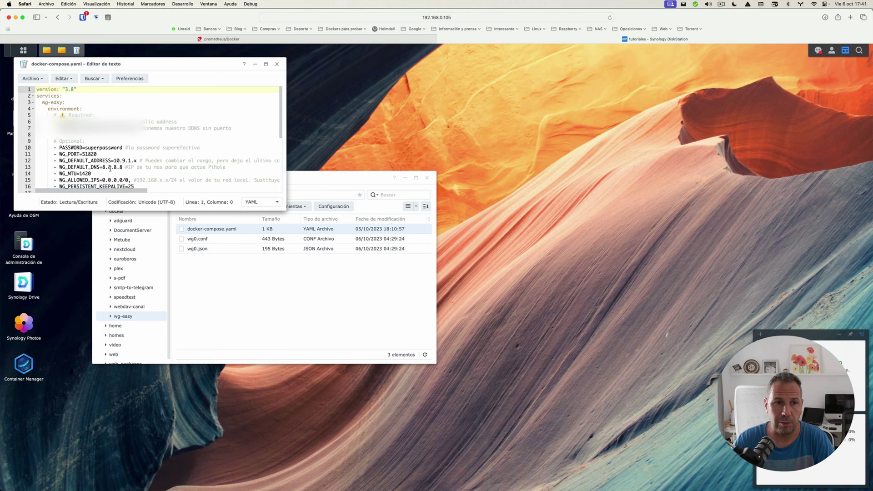
triple_click(109, 167)
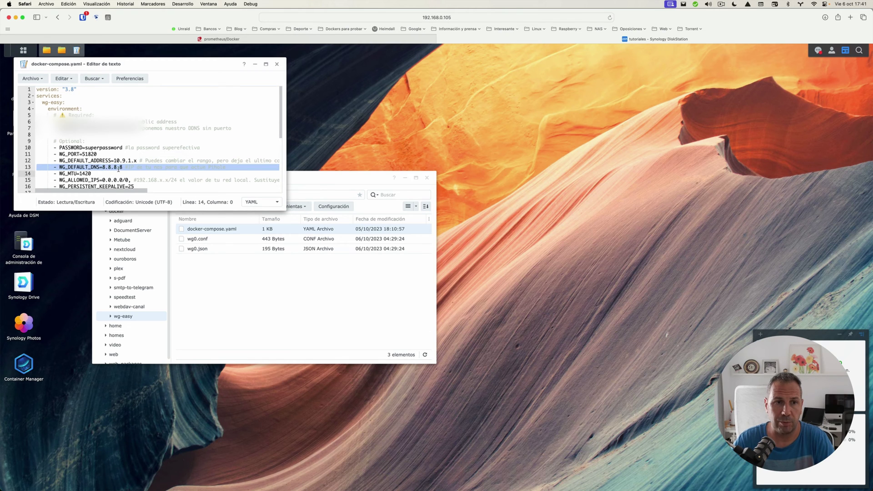
click(276, 64)
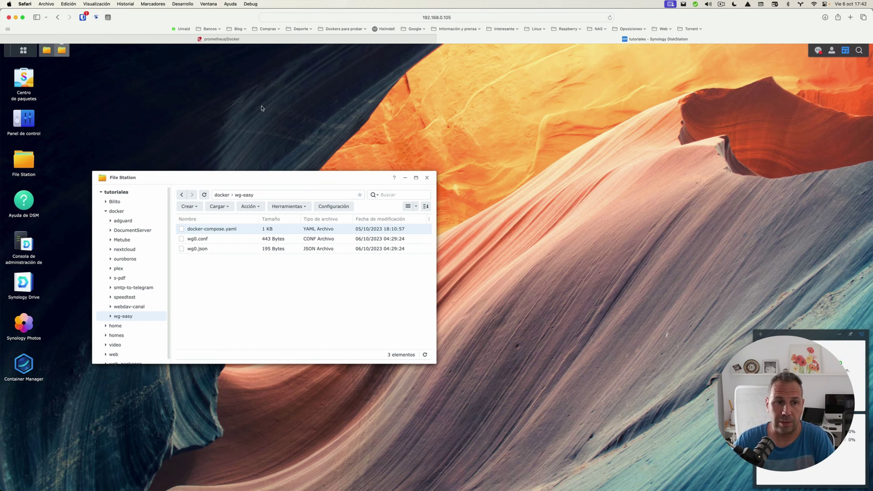
Step: Switch to Container Manager and view the list of projects
click(26, 367)
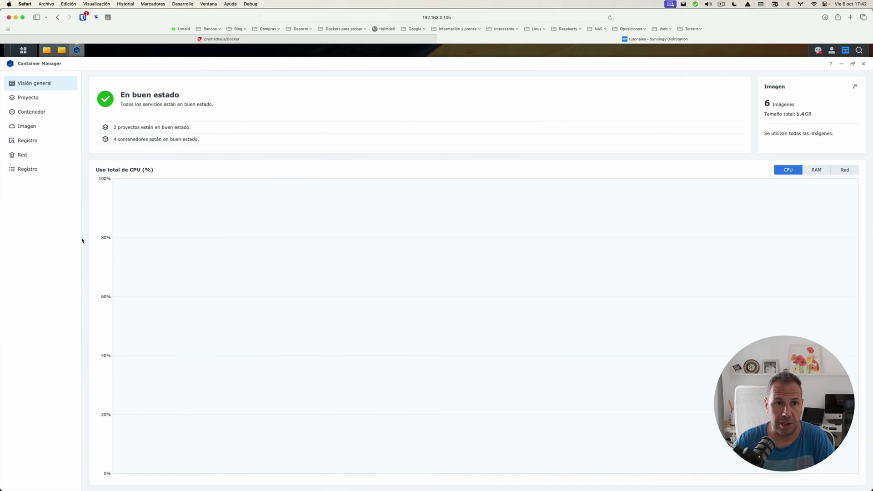
click(42, 100)
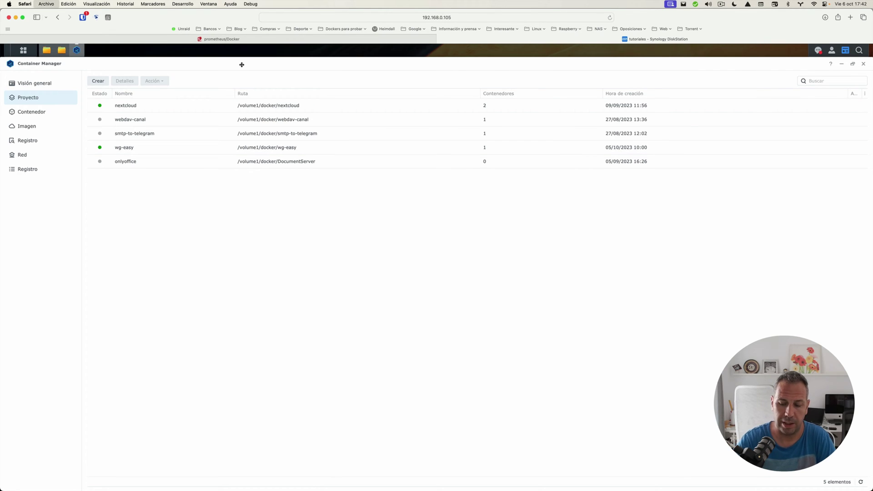
Step: Open the WireGuard web interface at 192.168.0.105:51821 in a new browser tab, ready for the password
key(super+t)
text(192.)
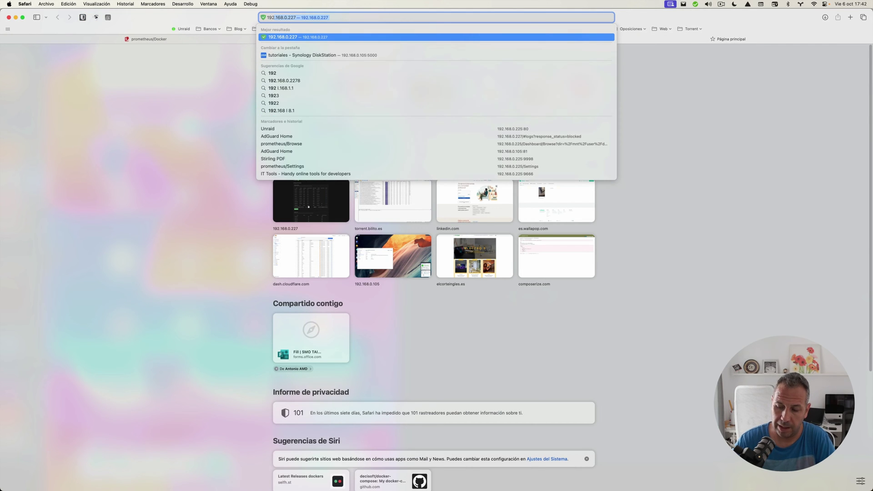
text(168)
key(BackSpace)
key(BackSpace)
key(BackSpace)
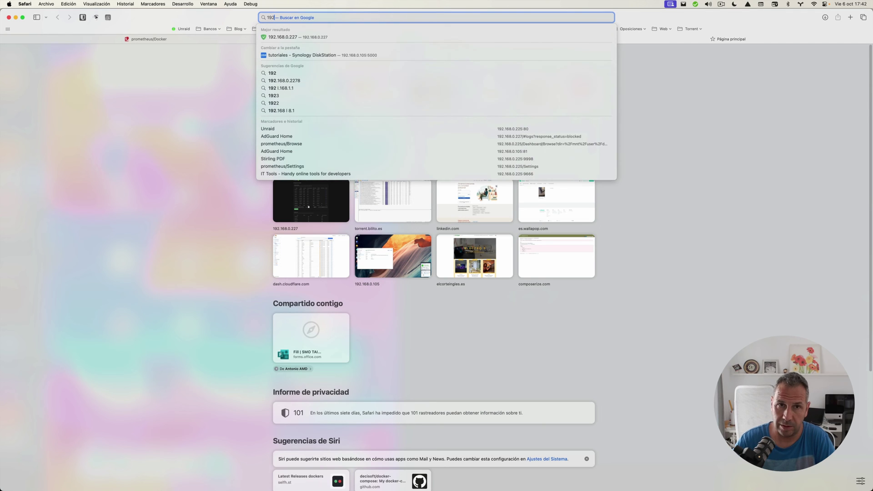
text(.168.0.)
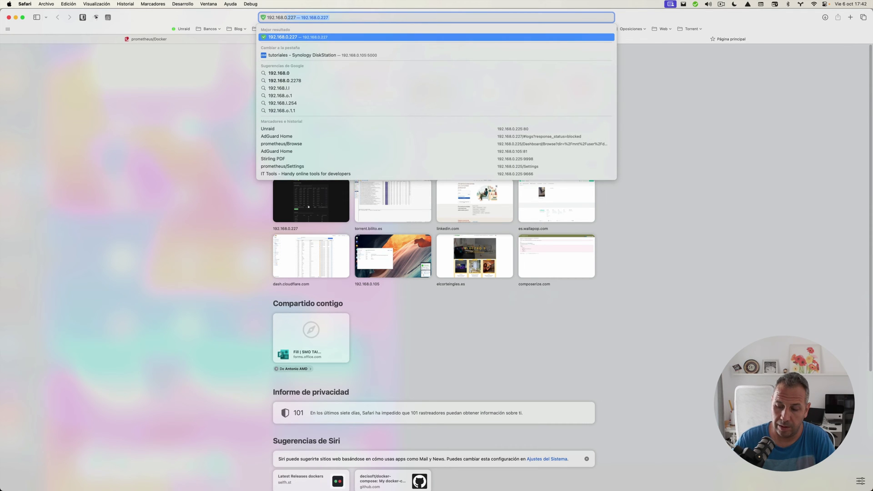
text(105)
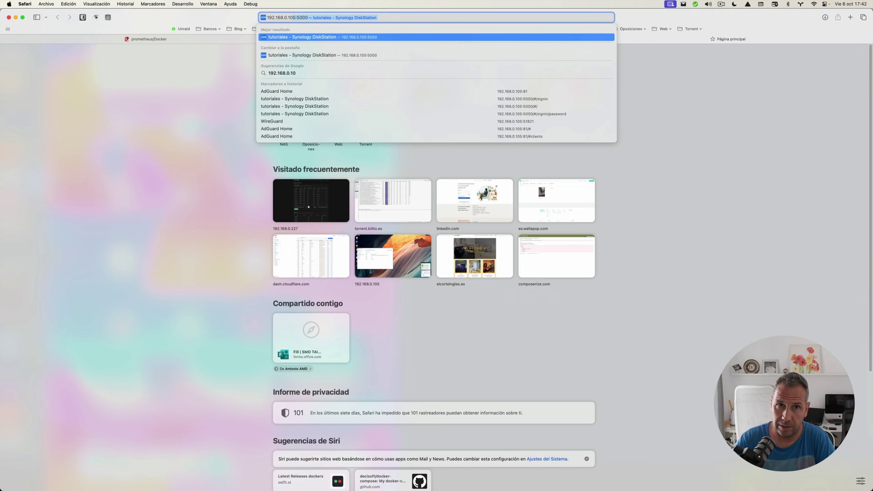
text(:51821)
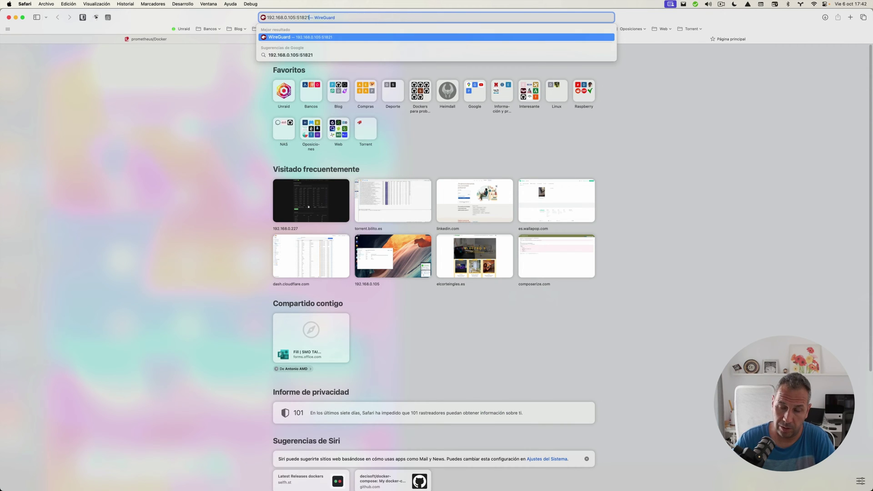
key(Return)
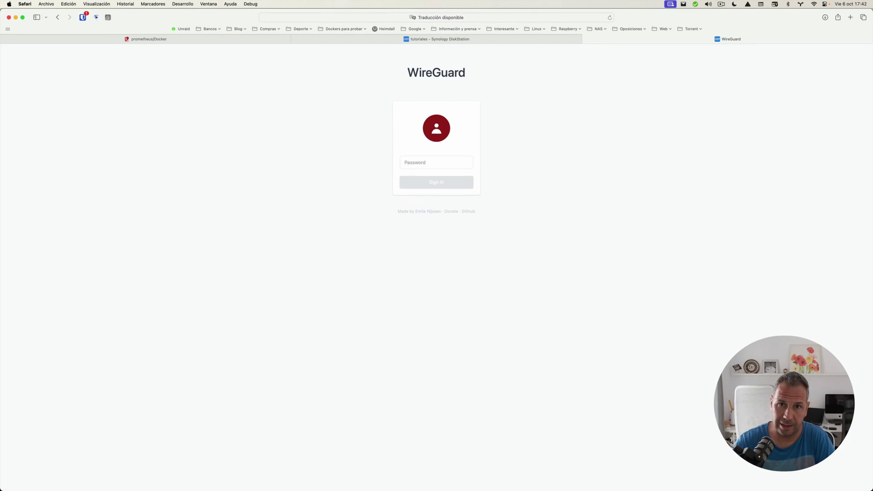
click(441, 162)
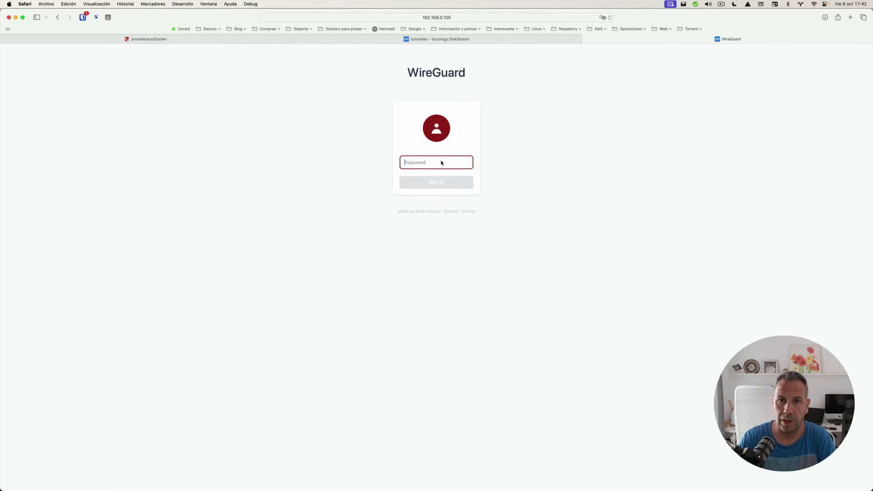
Step: Reopen the wg-easy docker-compose.yaml in the text editor and copy the value of its PASSWORD variable
click(420, 41)
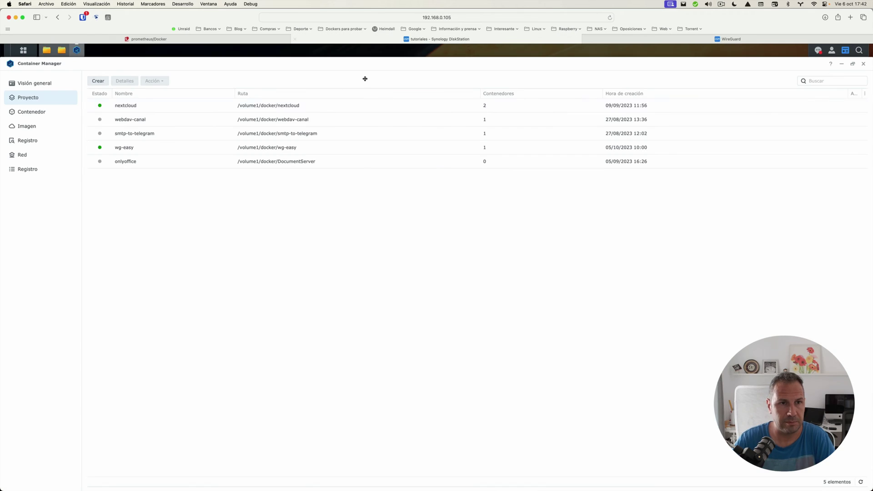
click(60, 52)
right_click(217, 232)
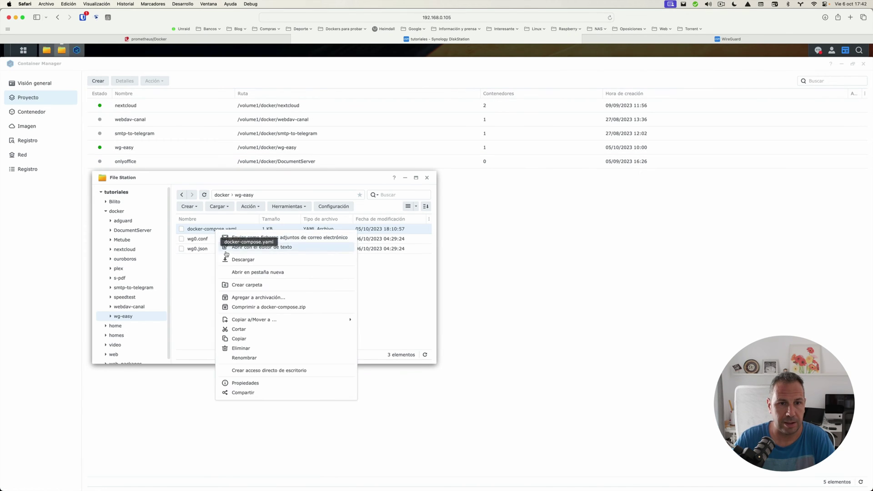
click(245, 249)
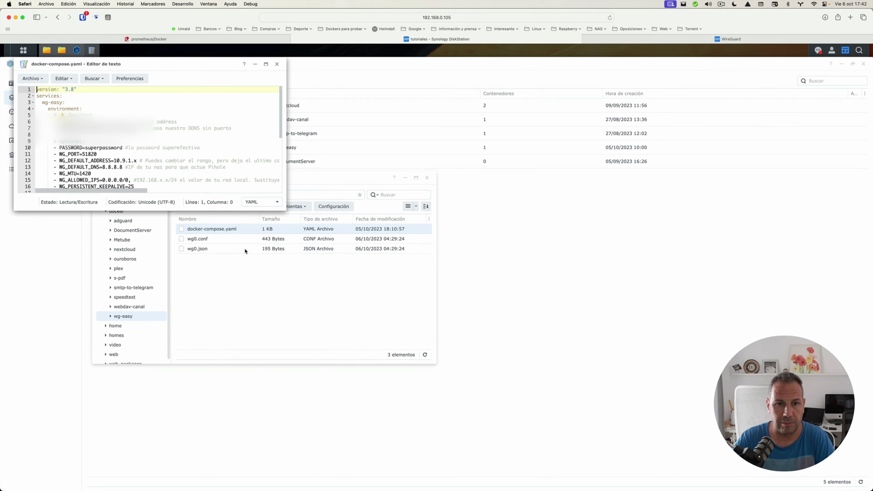
double_click(97, 147)
right_click(97, 147)
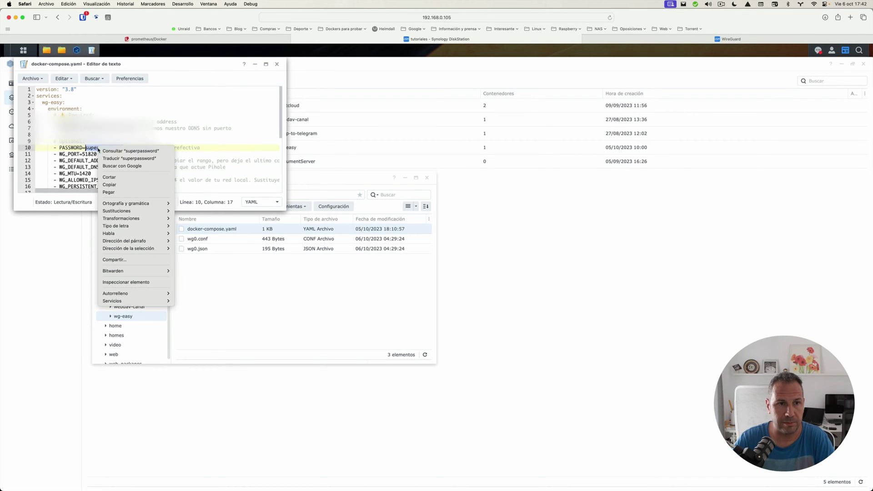
click(111, 185)
click(487, 279)
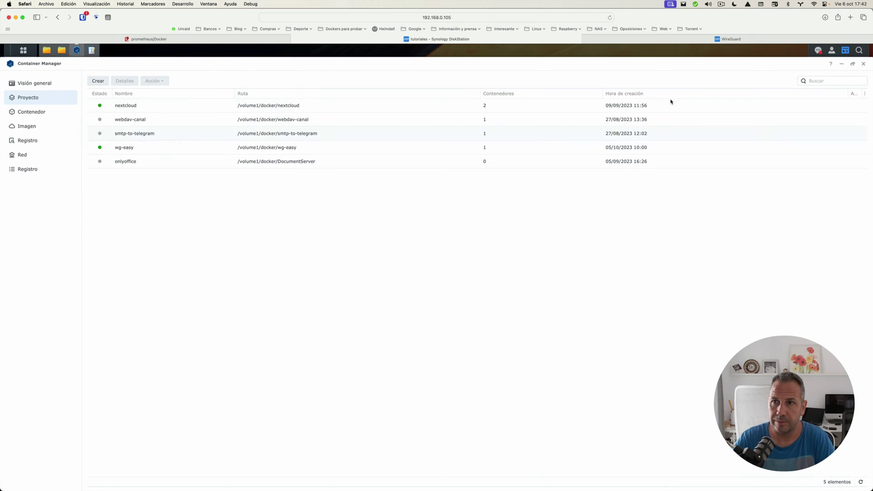
Step: Paste the copied password into the Password field of the WireGuard web interface and sign in
click(703, 40)
right_click(451, 160)
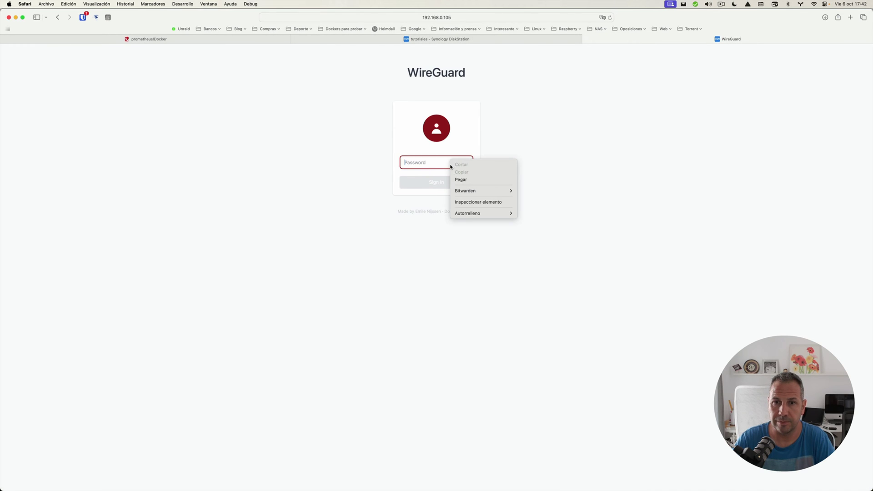
click(455, 178)
click(452, 184)
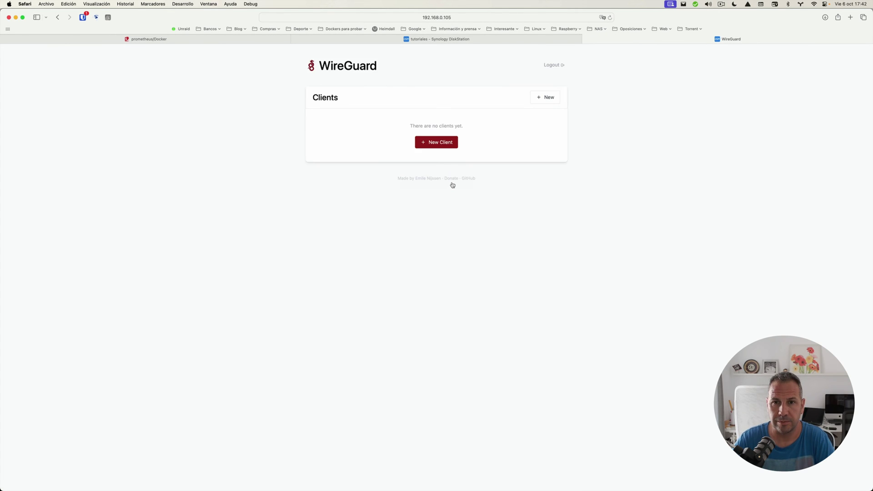
Step: Create a WireGuard client named "MacBook PRO" and download its configuration file
click(446, 145)
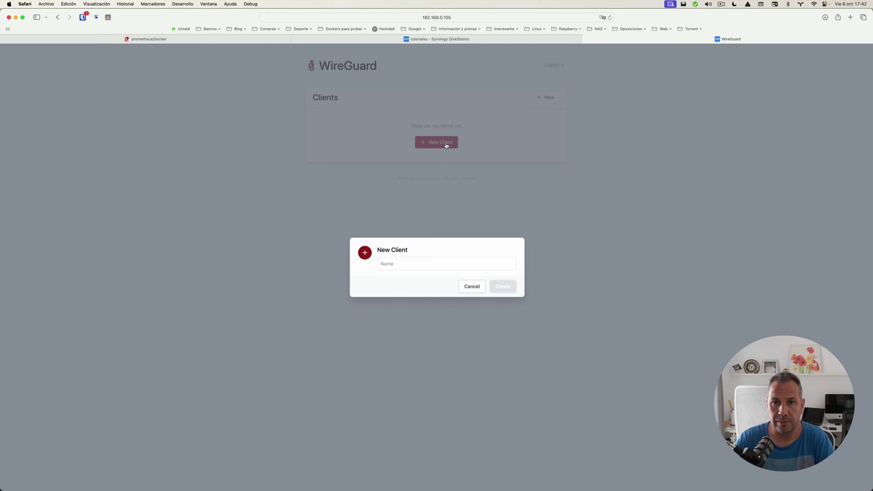
click(435, 263)
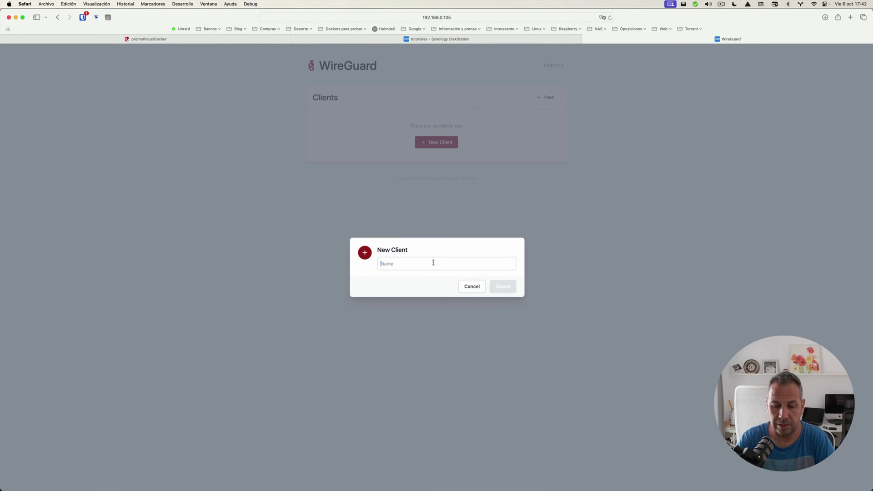
text(macbook)
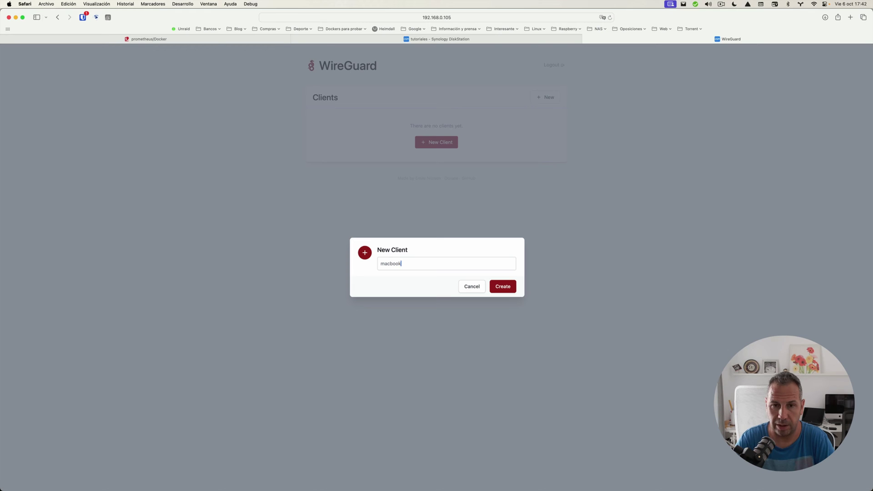
text( PRO)
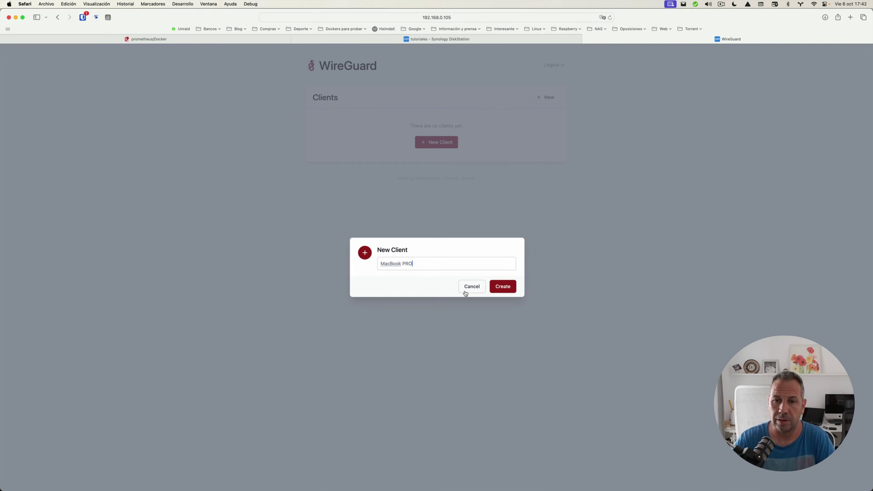
click(491, 289)
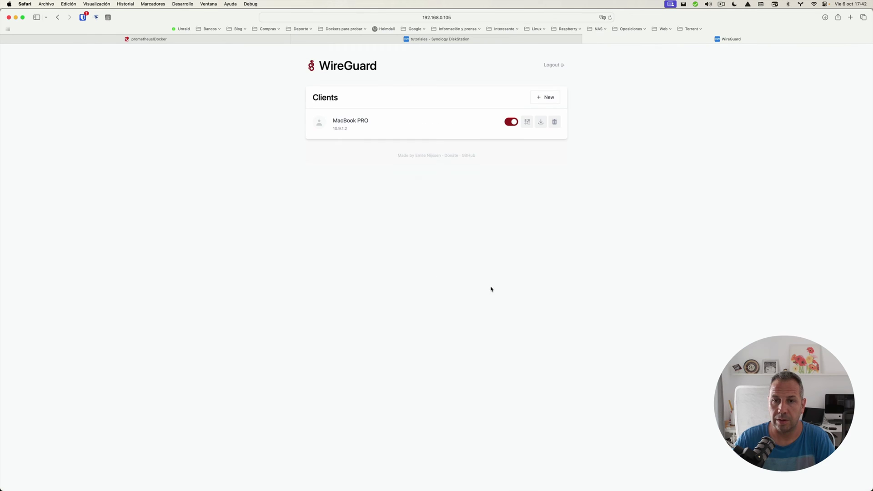
click(541, 123)
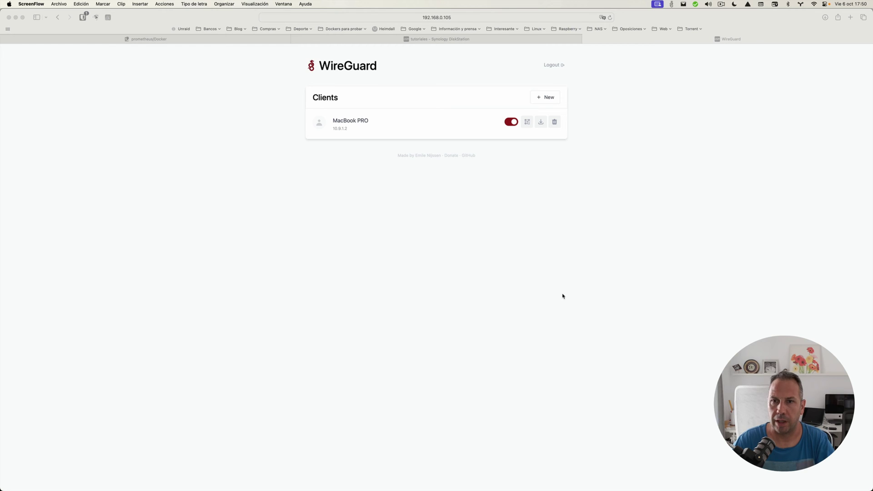
click(541, 122)
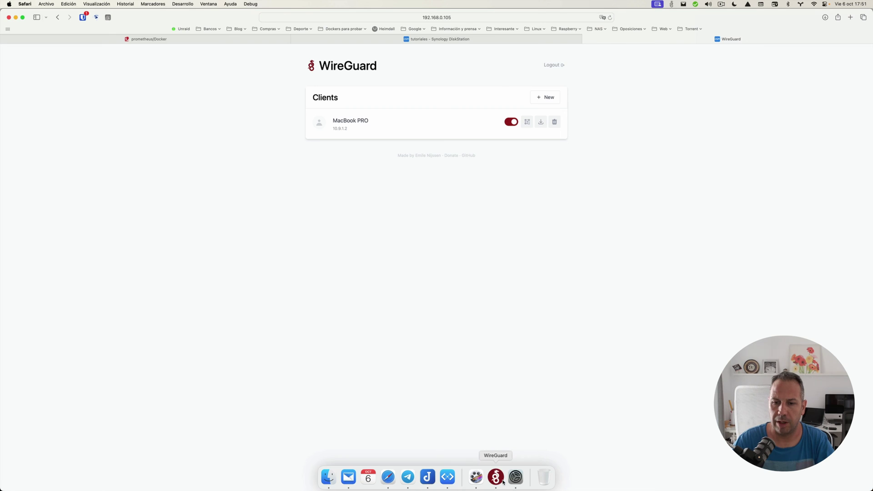
Step: Import the MacBook-PRO.conf tunnel from the Descargas folder into the Mac's WireGuard app and allow it to add VPN configurations
click(502, 481)
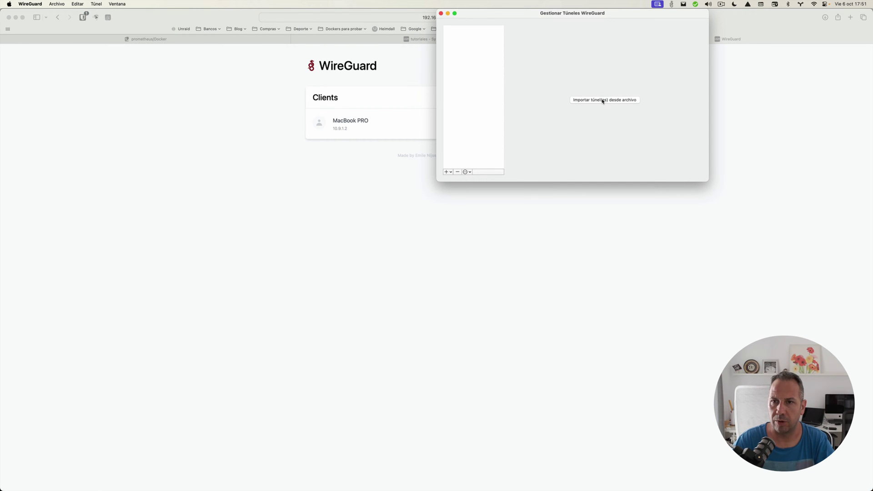
click(603, 100)
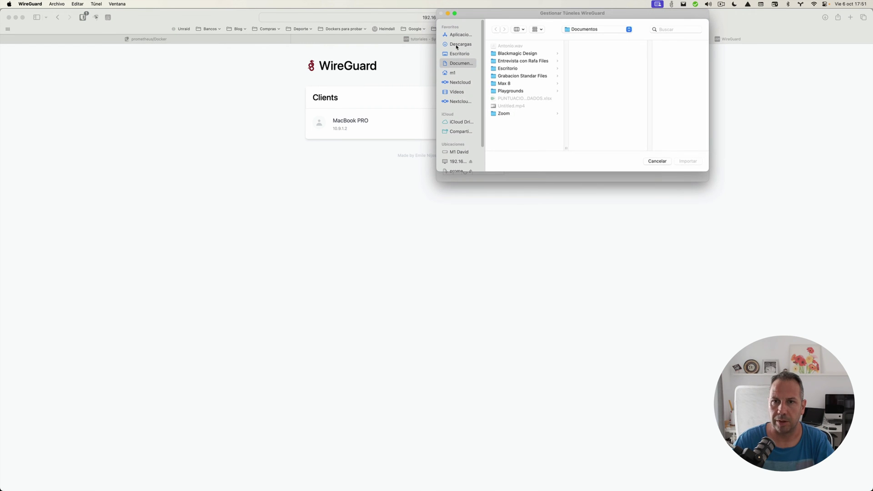
click(460, 44)
scroll(507, 87, down, 1)
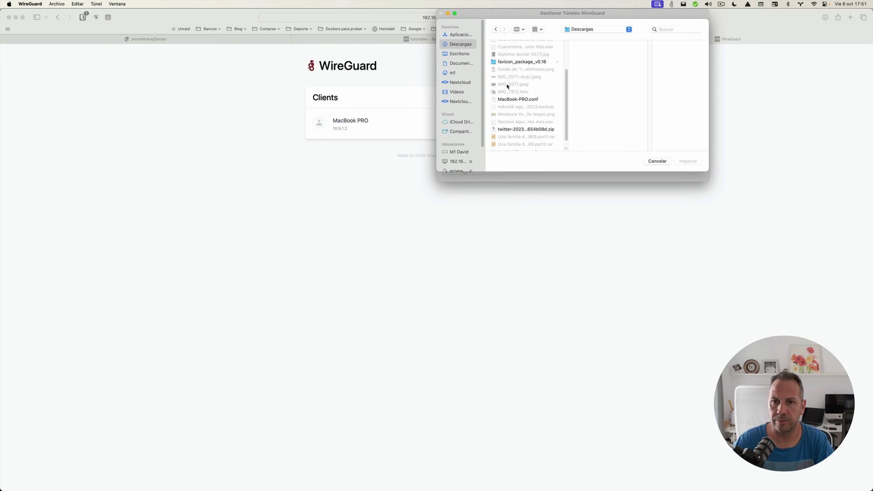
click(511, 99)
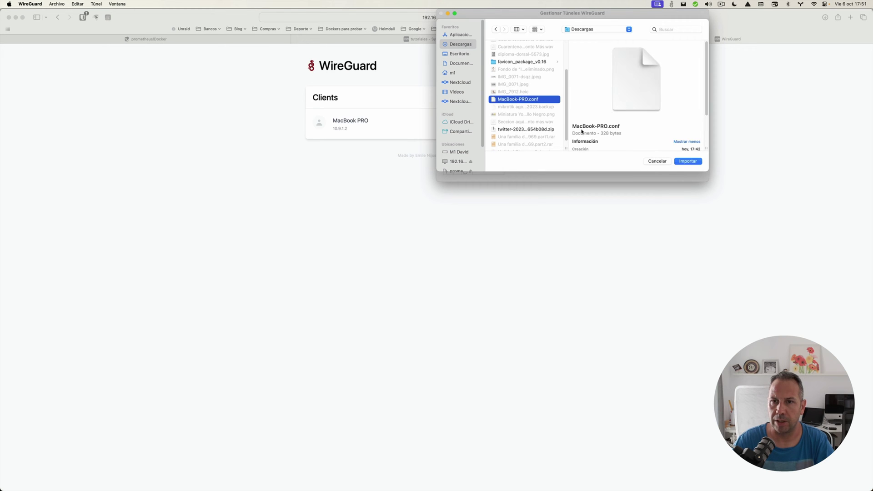
click(677, 162)
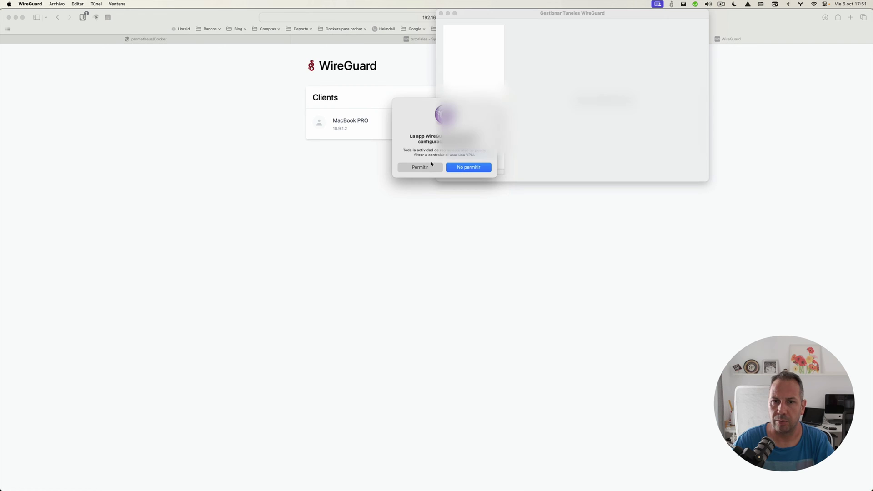
click(419, 167)
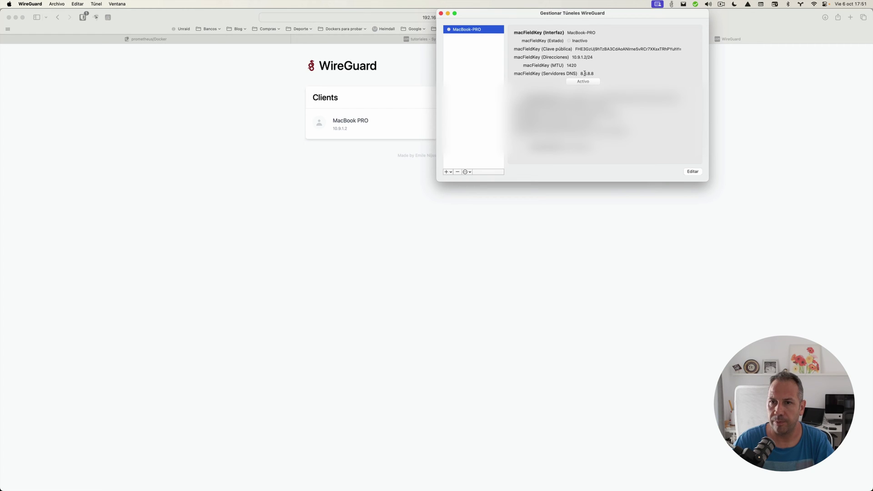
Step: Deactivate the USB 10/100/1G/2.5G LAN service in the Mac's network settings
click(357, 225)
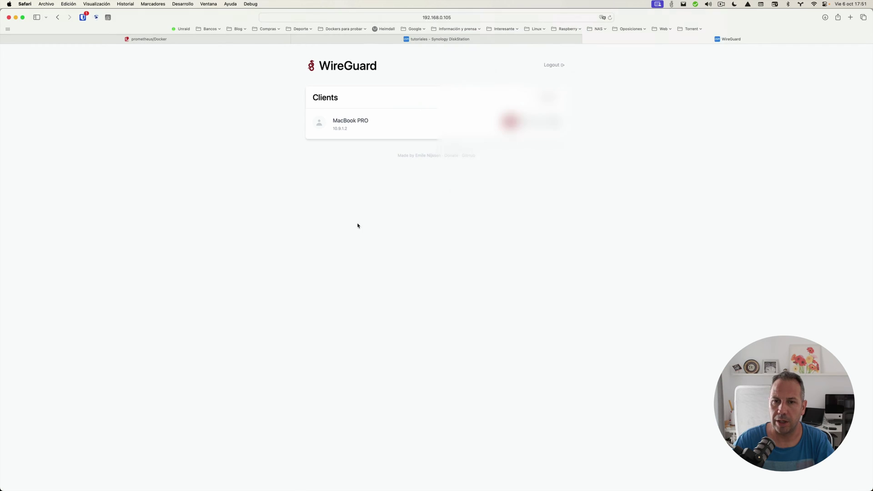
mouse_move(428, 478)
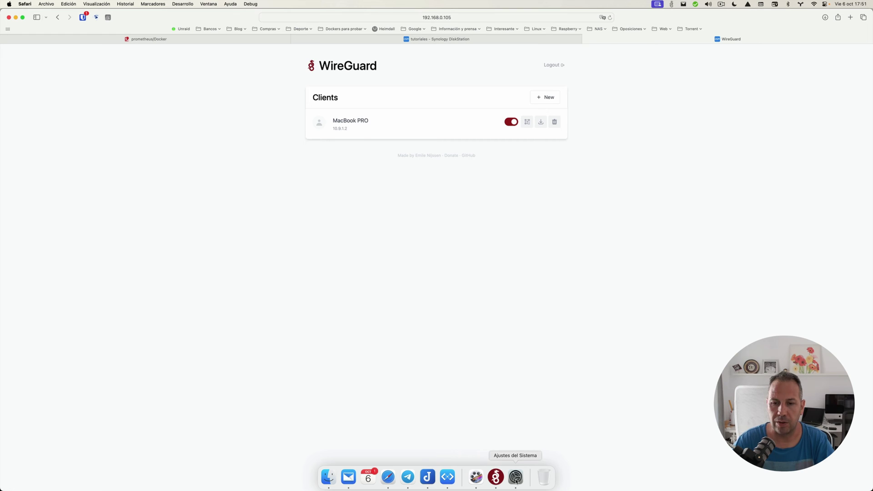
click(517, 478)
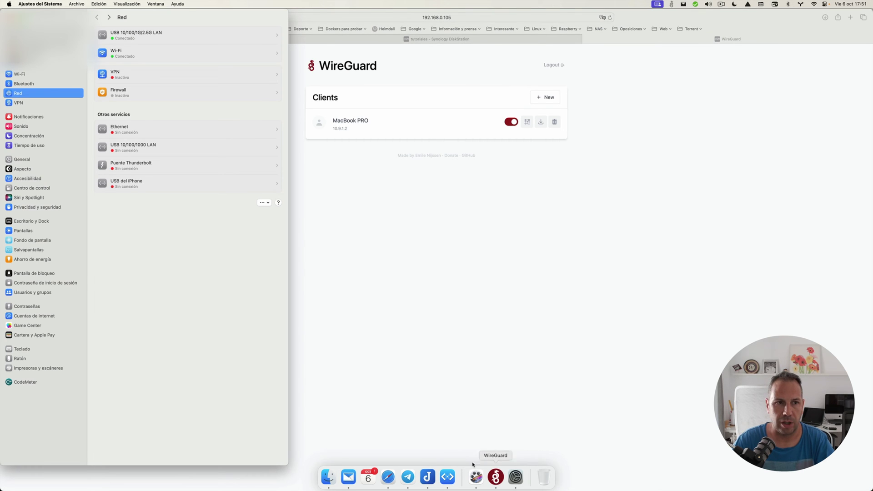
click(151, 34)
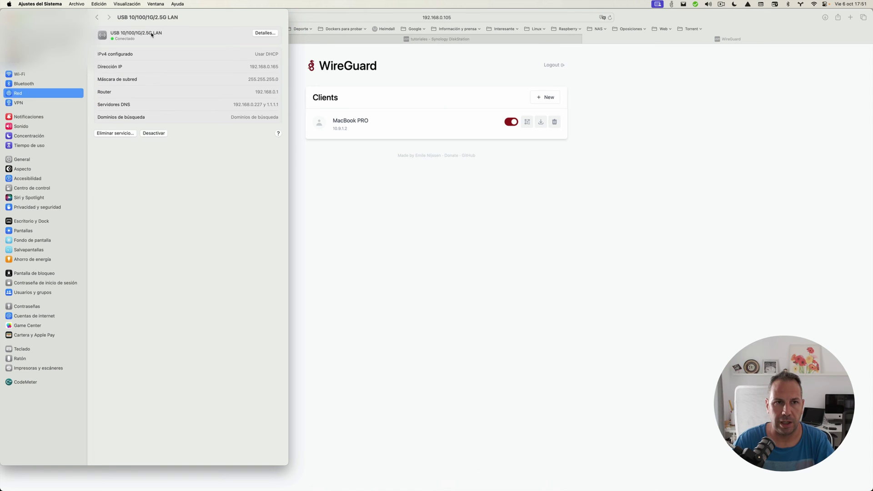
click(162, 134)
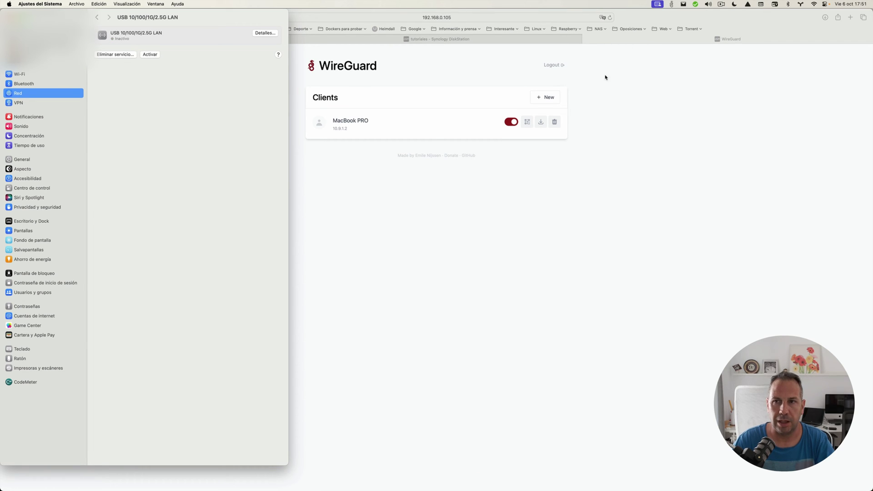
Step: Switch the Mac's Wi-Fi connection to the Pixel_Bilito network and return to the browser
click(813, 6)
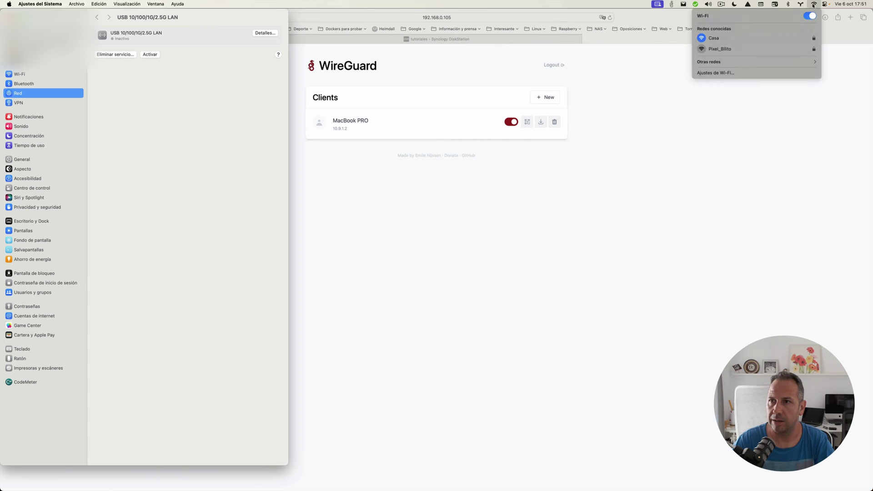
click(728, 49)
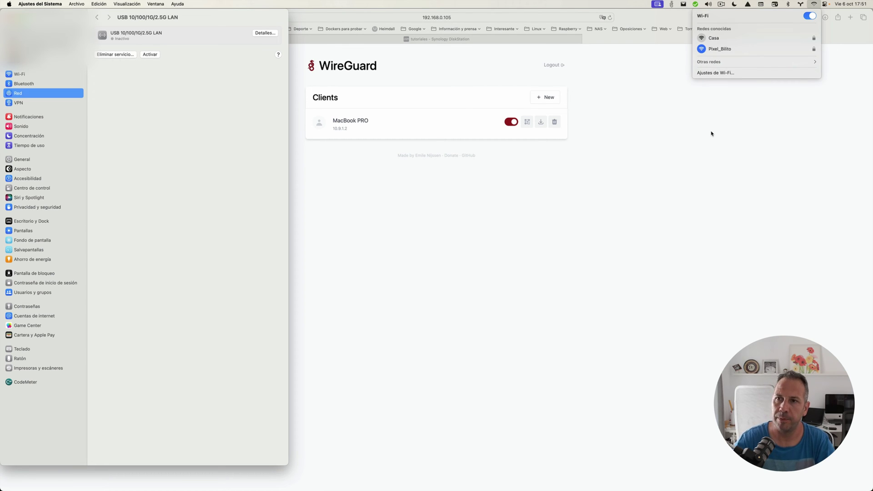
click(655, 169)
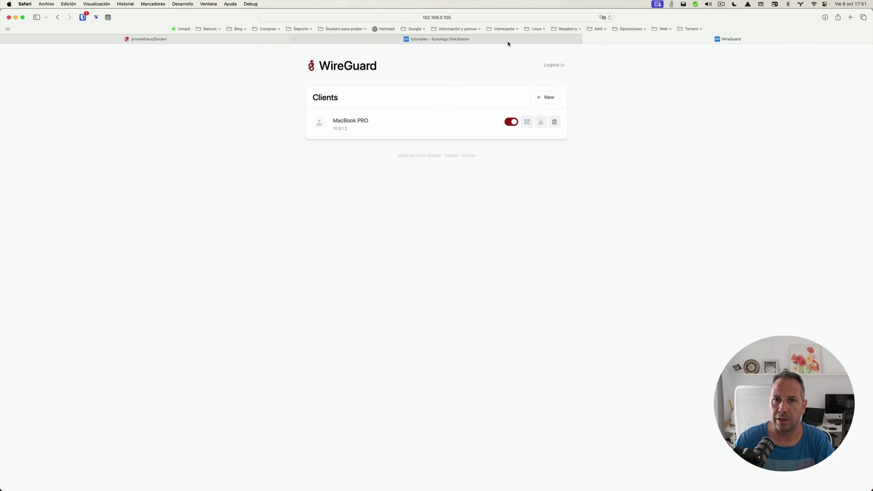
Step: Check the current public IP address on ipchicken.com in a new browser tab
key(super+t)
text(ipch)
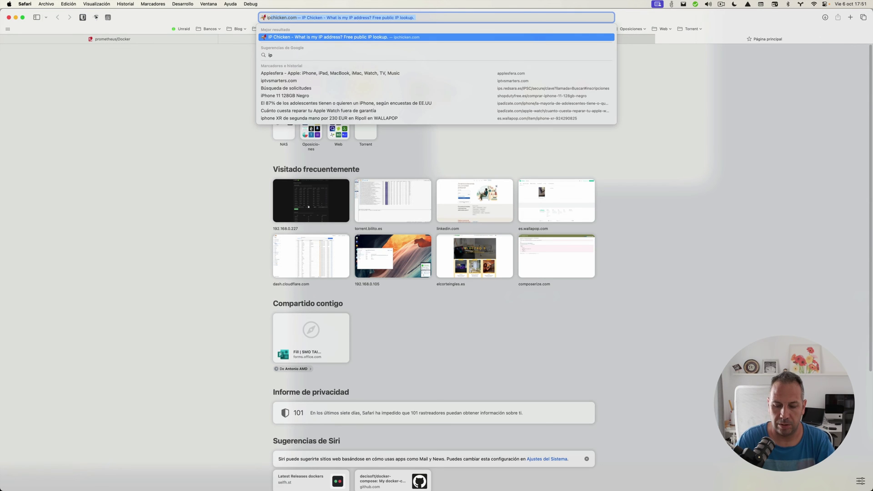
text(iken)
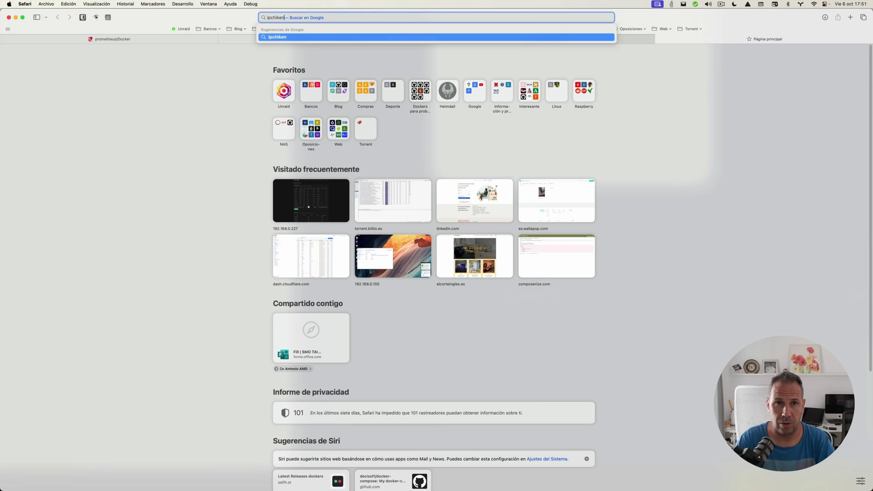
key(BackSpace)
key(BackSpace)
key(BackSpace)
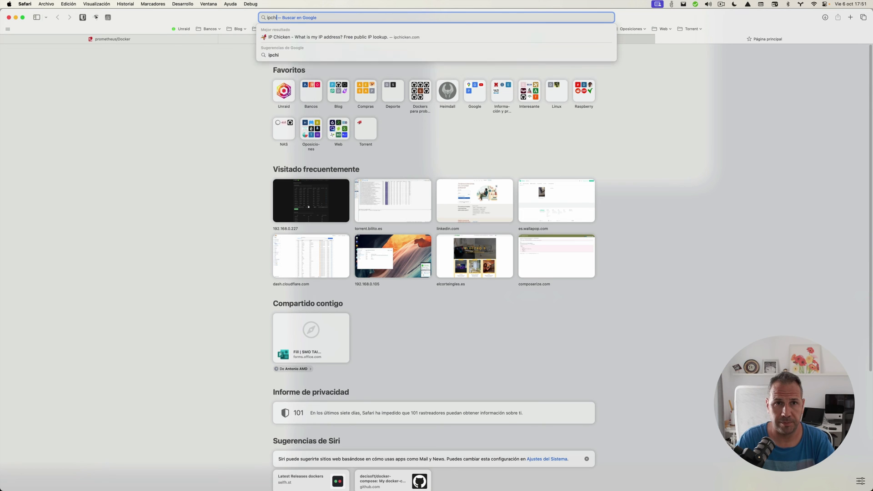
key(Down)
key(Return)
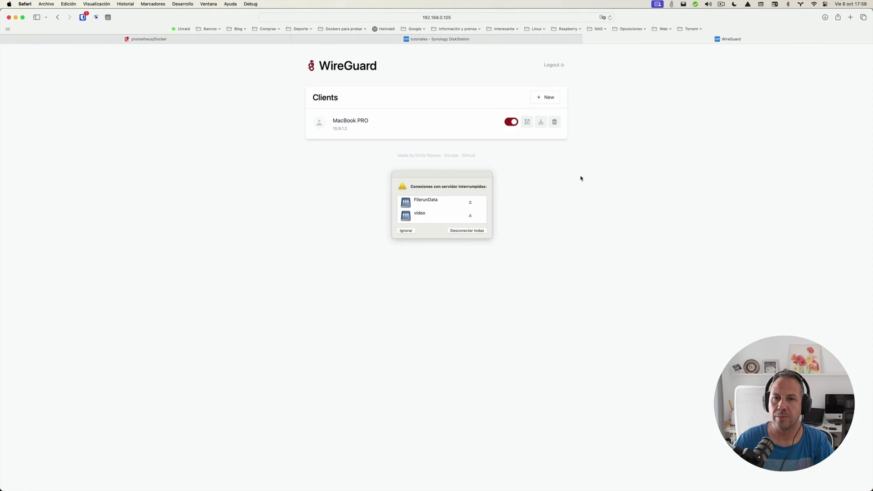
Step: Ignore the interrupted server connections alert and activate the MacBook-PRO WireGuard tunnel
click(405, 230)
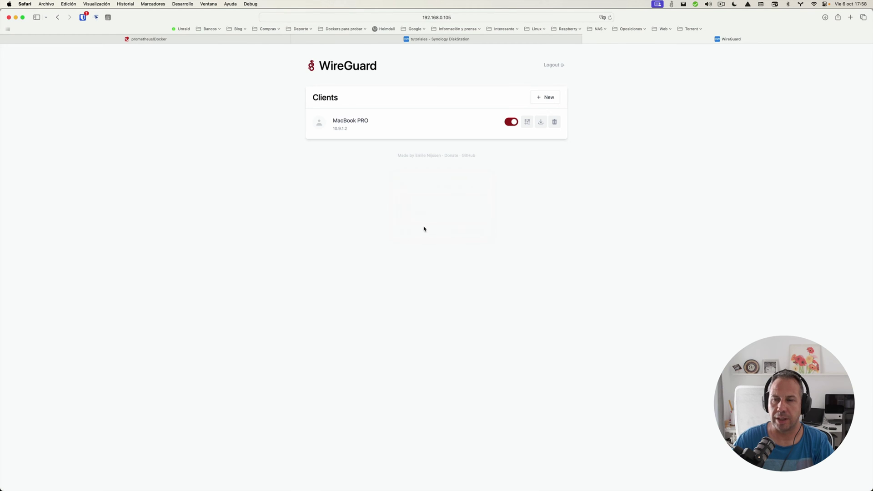
click(672, 7)
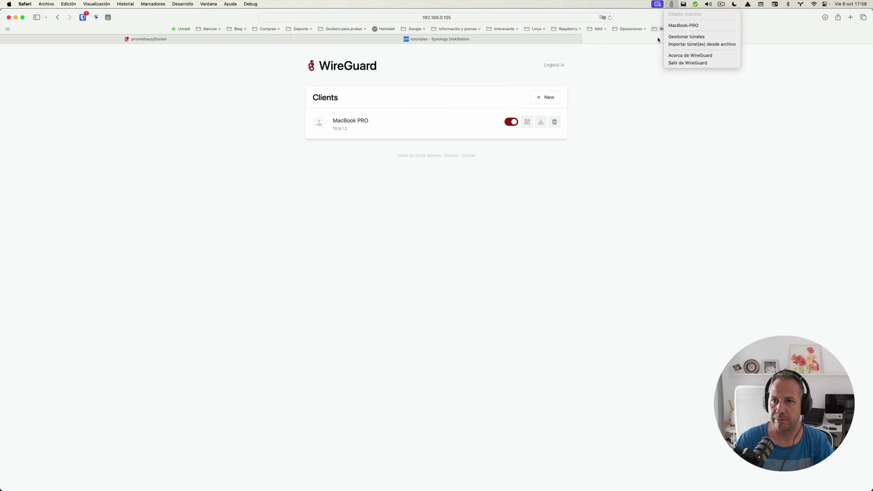
click(685, 26)
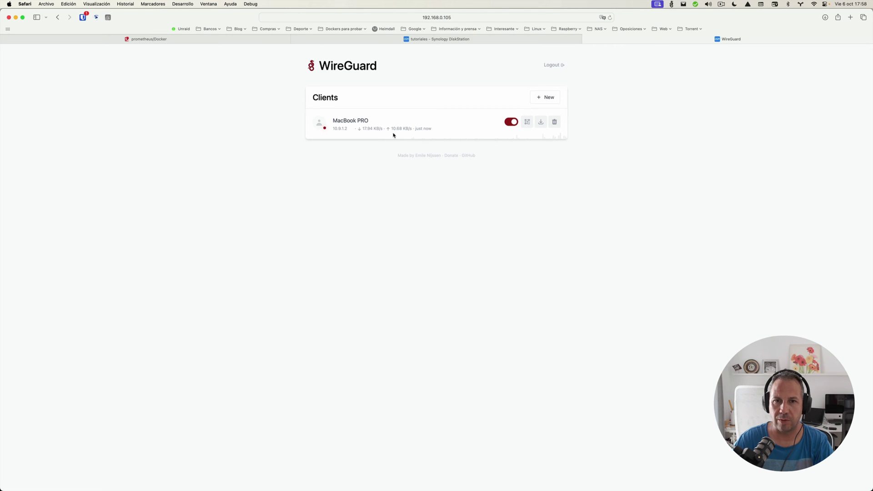
Step: Sign in to Synology DiskStation with the prefilled password and view the adguard container in Container Manager's container list
click(482, 39)
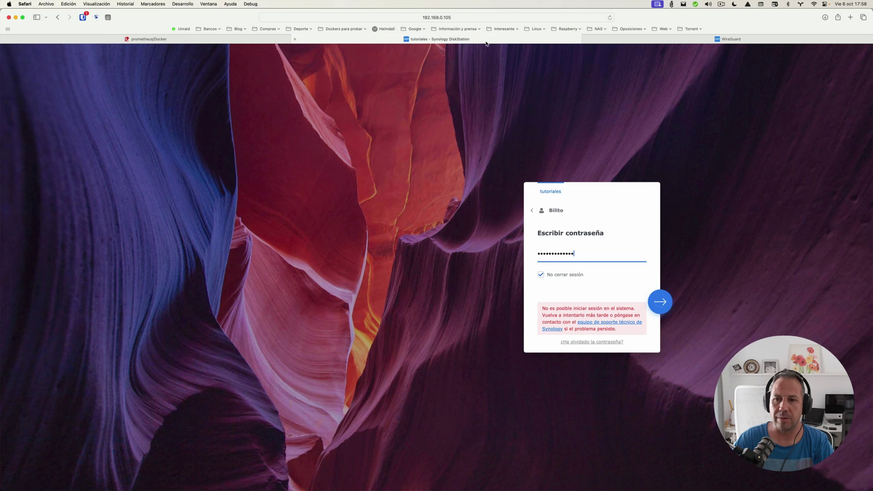
click(666, 311)
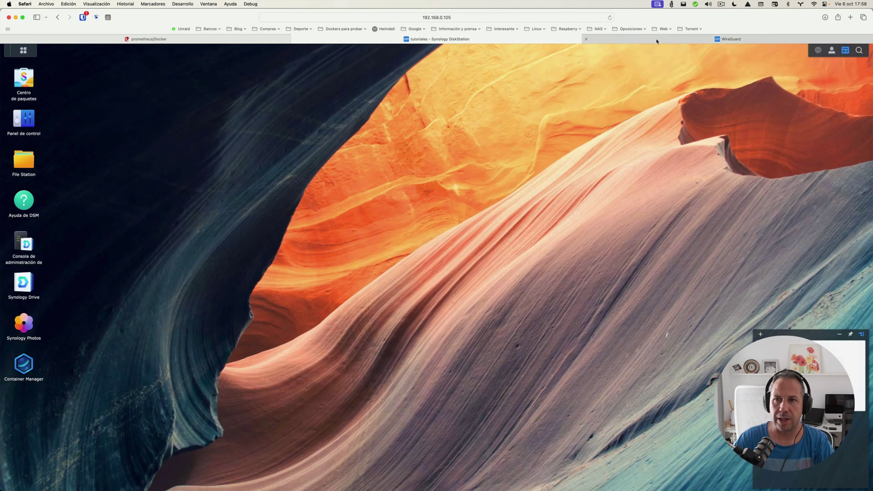
click(28, 368)
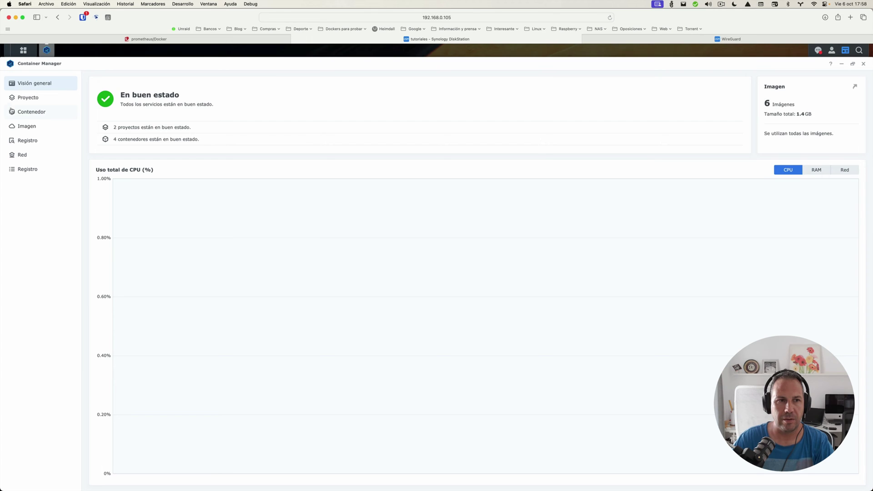
click(32, 112)
click(169, 123)
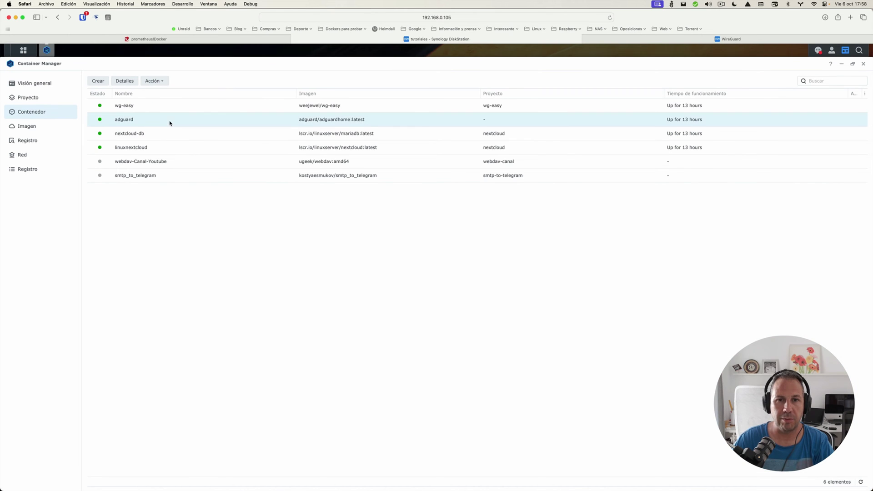
Step: Open AdGuard Home at 192.168.0.105:81 in a new browser tab
click(631, 40)
key(super+t)
text(192.)
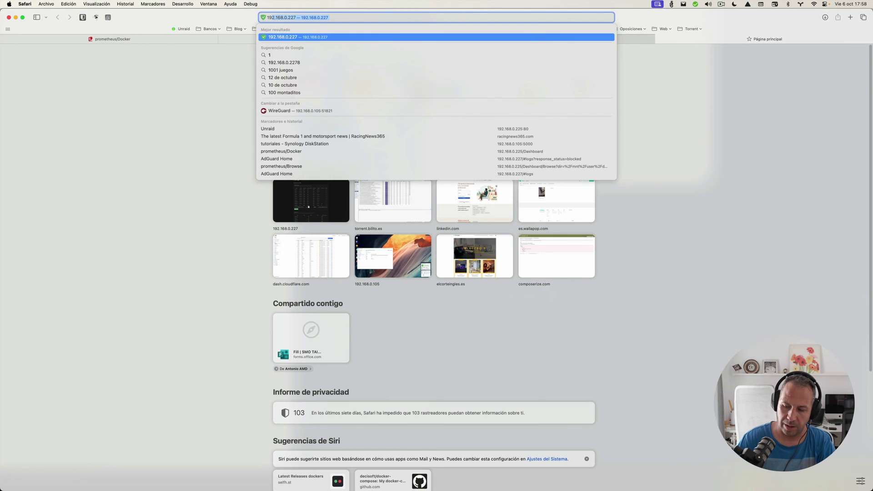
text(168.0.105)
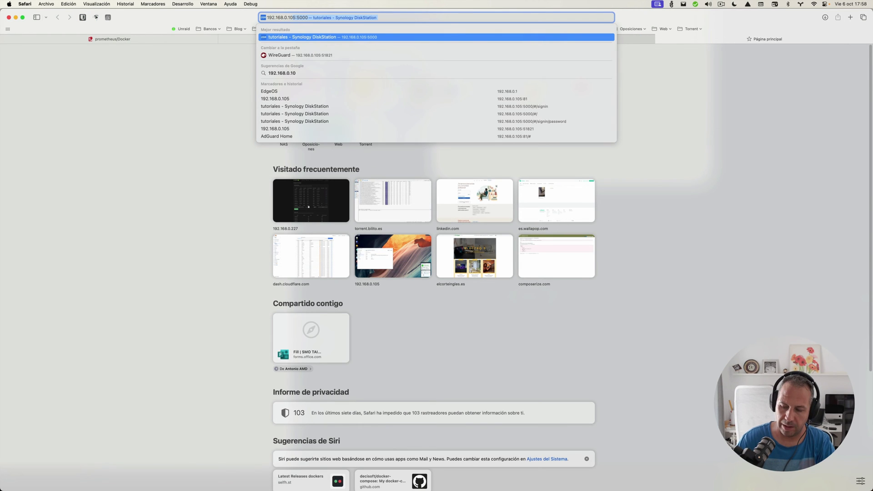
text(:81)
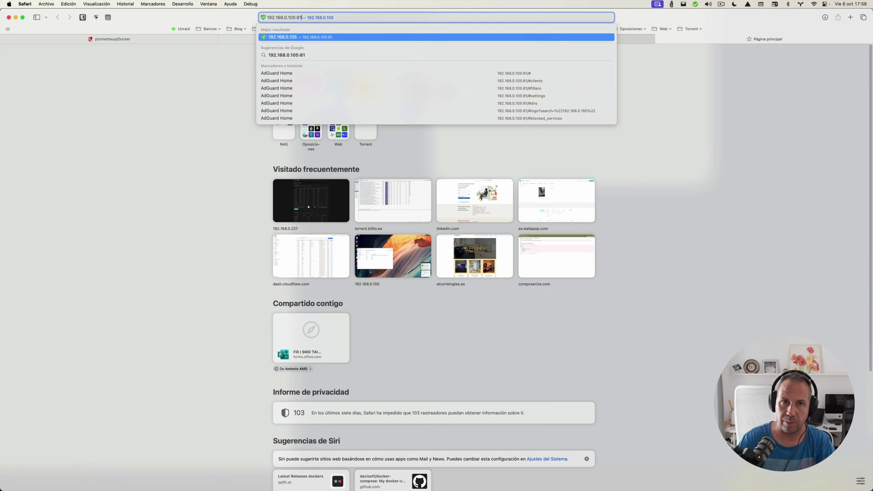
key(Return)
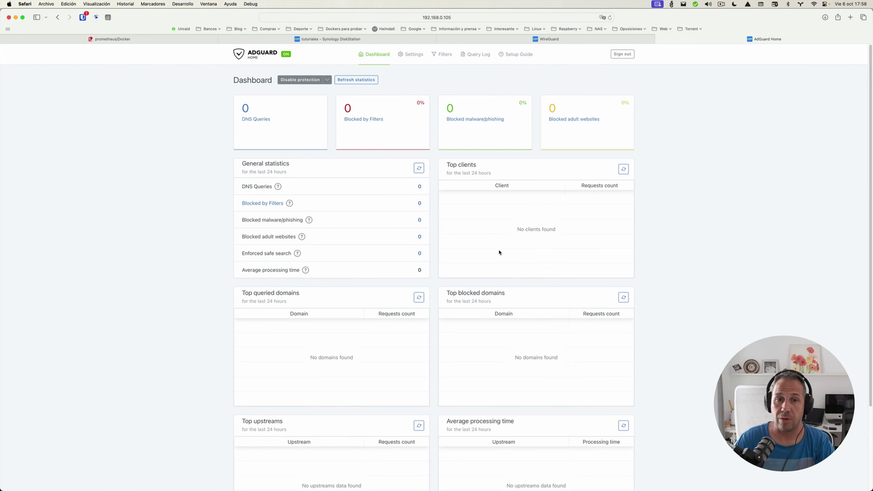
Step: Review AdGuard Home's upstream DNS settings, DNS allowlists, DNS blocklists and client settings
click(415, 56)
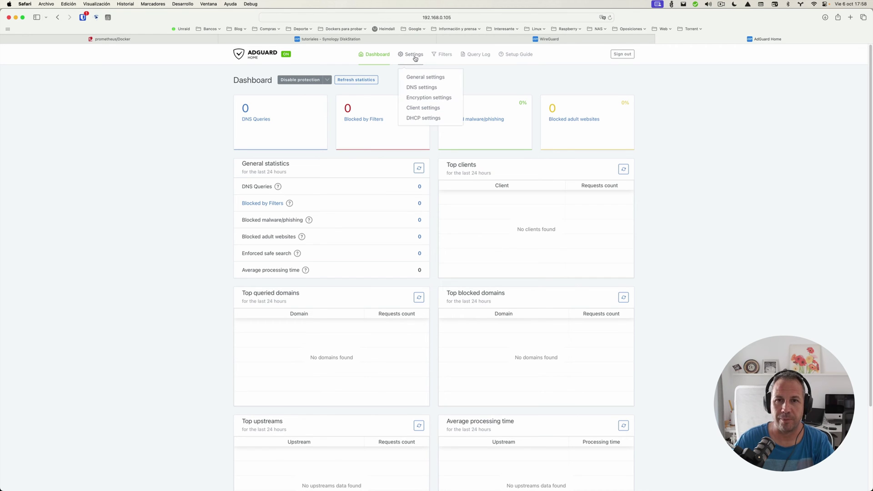
click(419, 87)
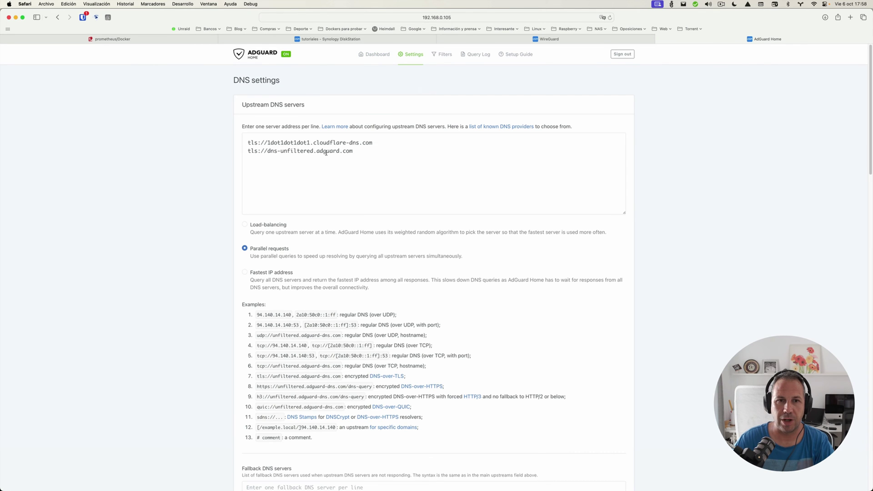
click(443, 55)
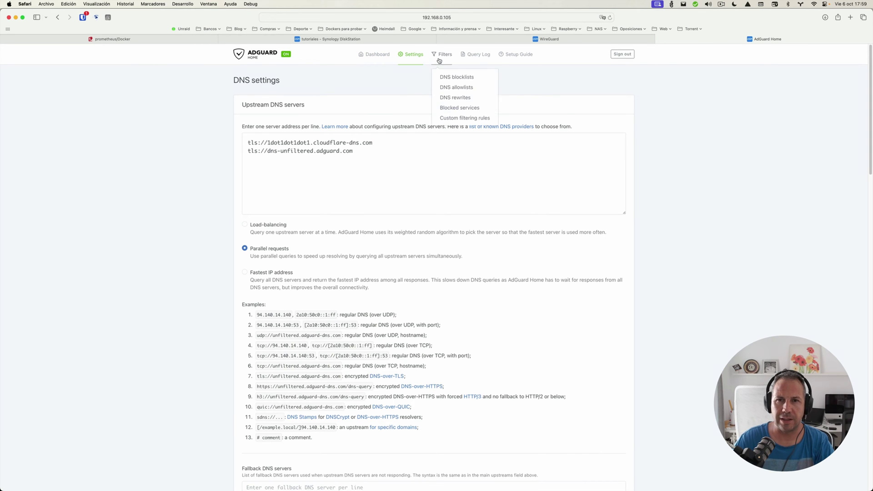
click(448, 86)
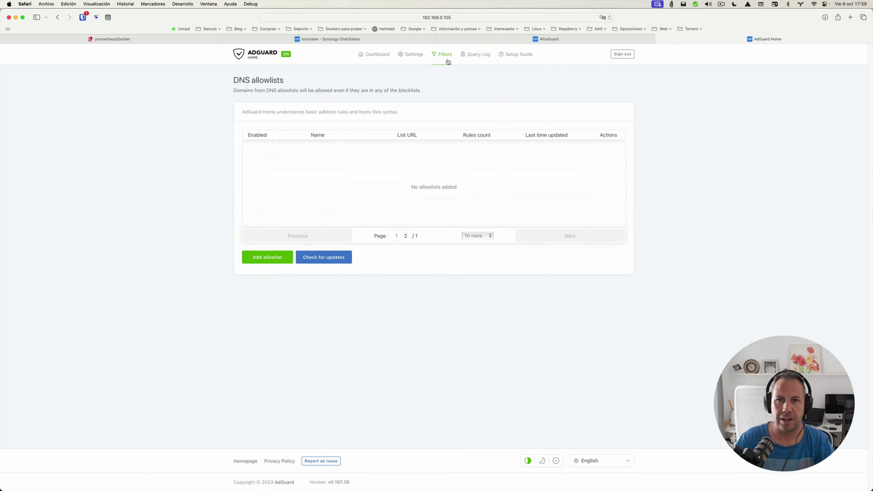
click(449, 77)
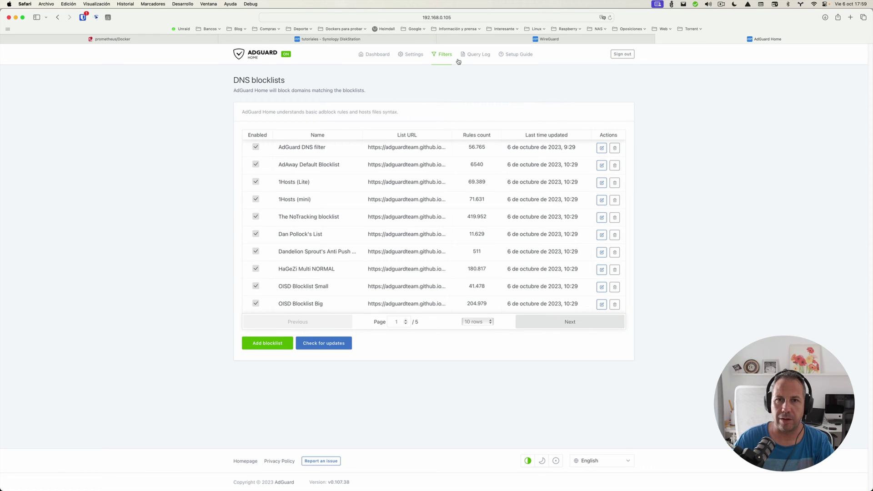
mouse_move(410, 55)
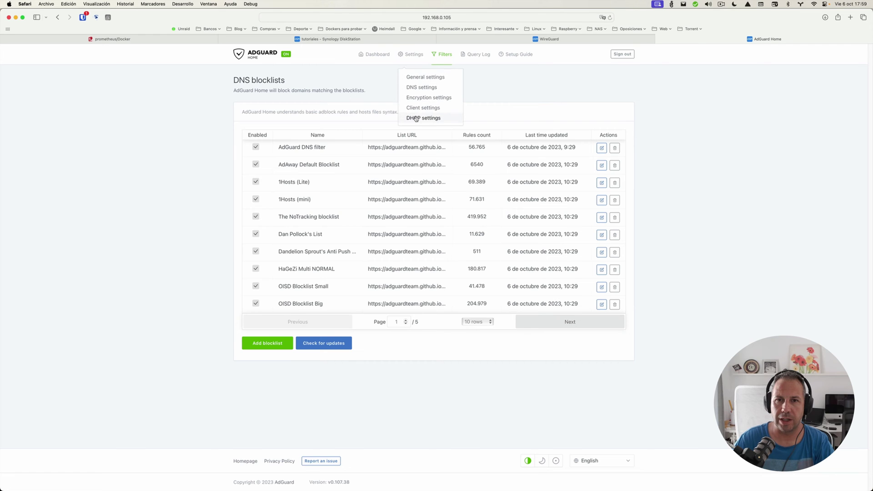
click(415, 109)
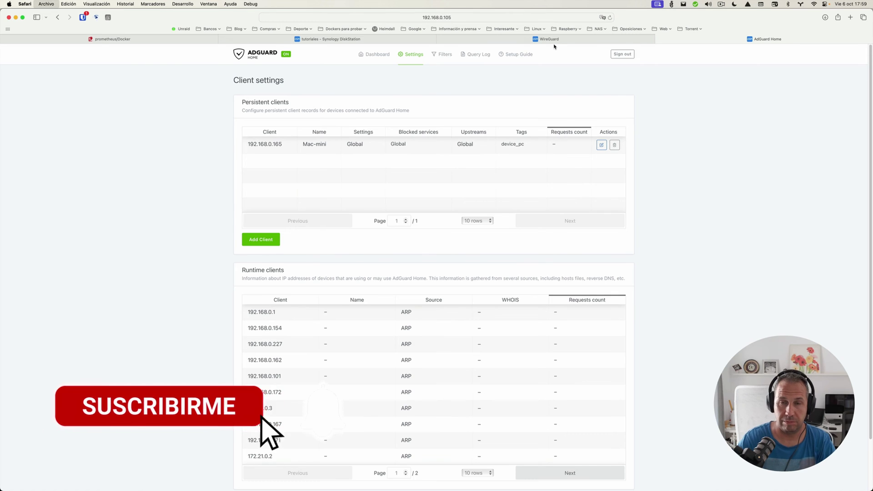
Step: Open elmundo.es in a new browser tab
key(super+t)
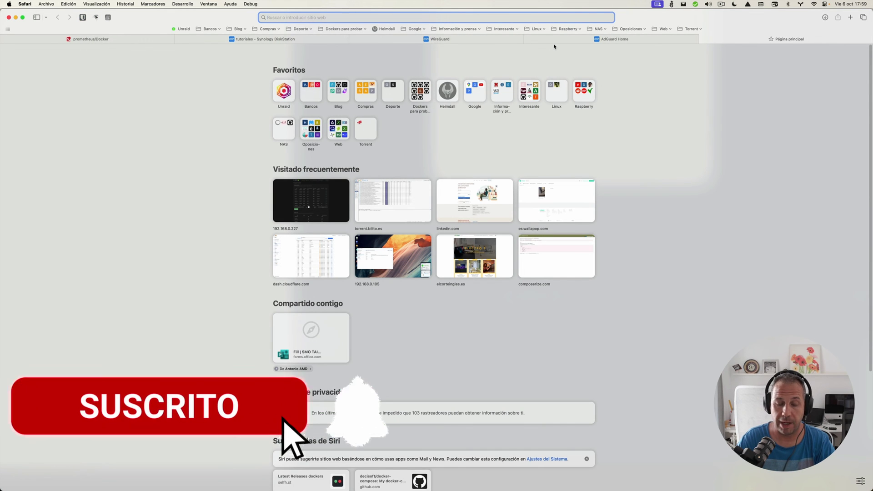
text(elmund)
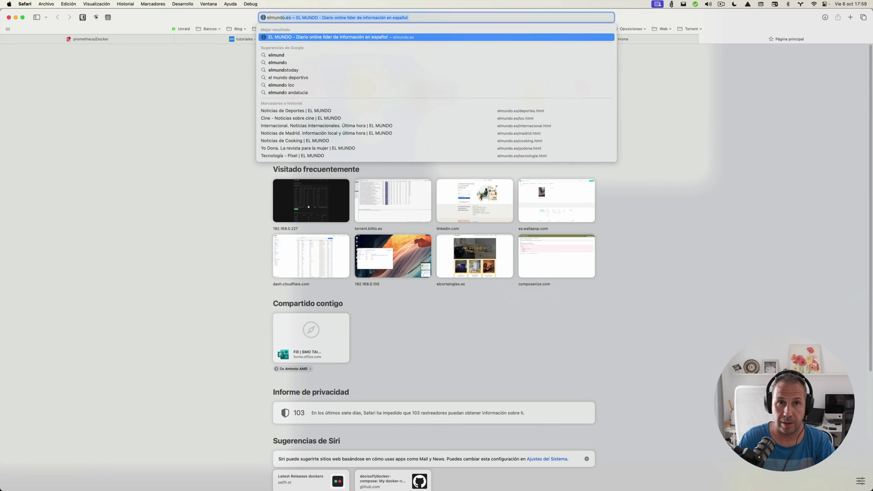
key(Return)
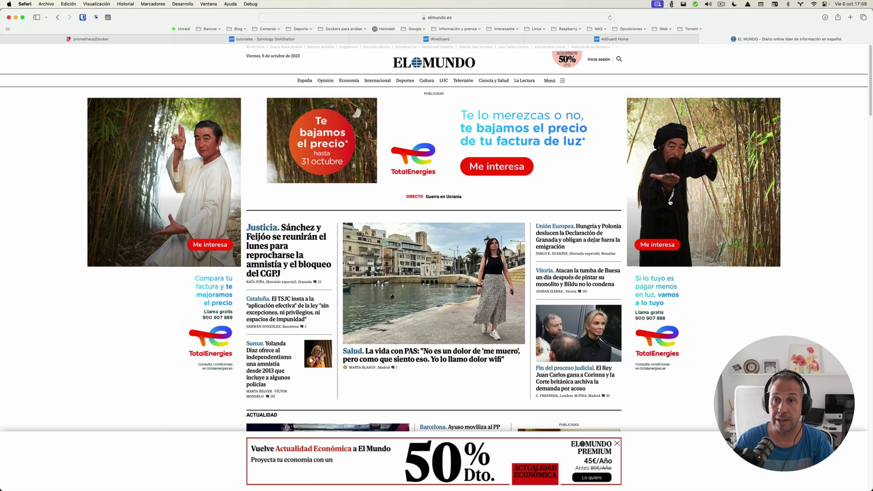
Step: Open WireGuard's tunnel manager and deactivate the MacBook-PRO tunnel
click(671, 5)
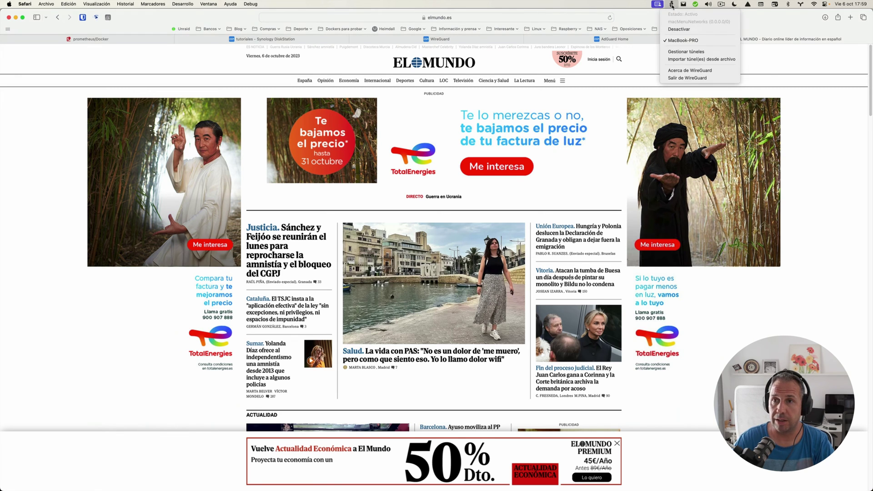
click(679, 52)
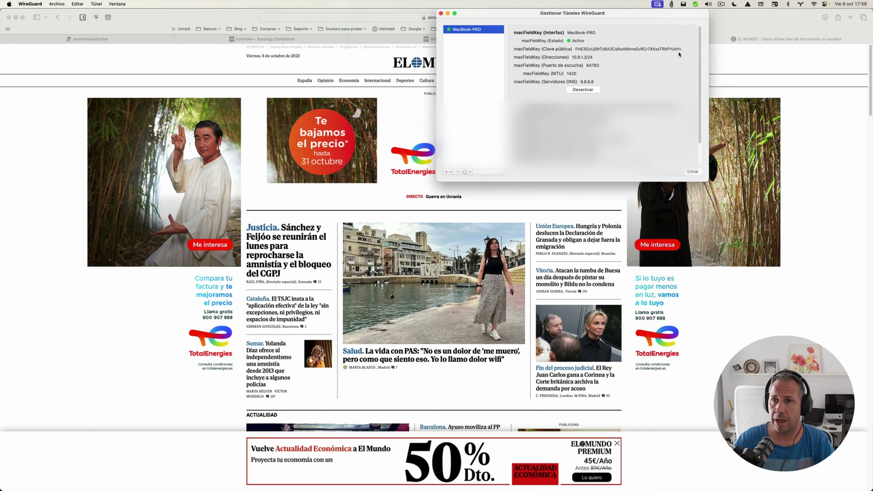
click(575, 90)
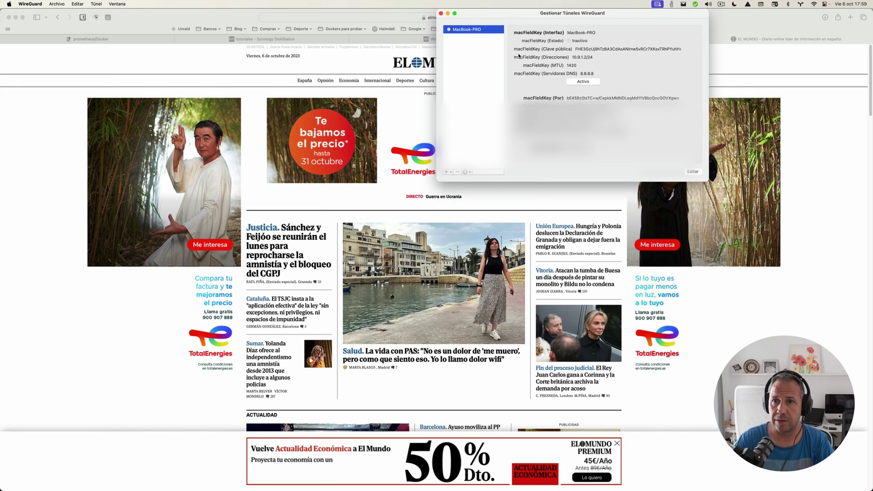
Step: Open the MacBook-PRO tunnel's configuration for editing and authorise access with the account password
click(691, 172)
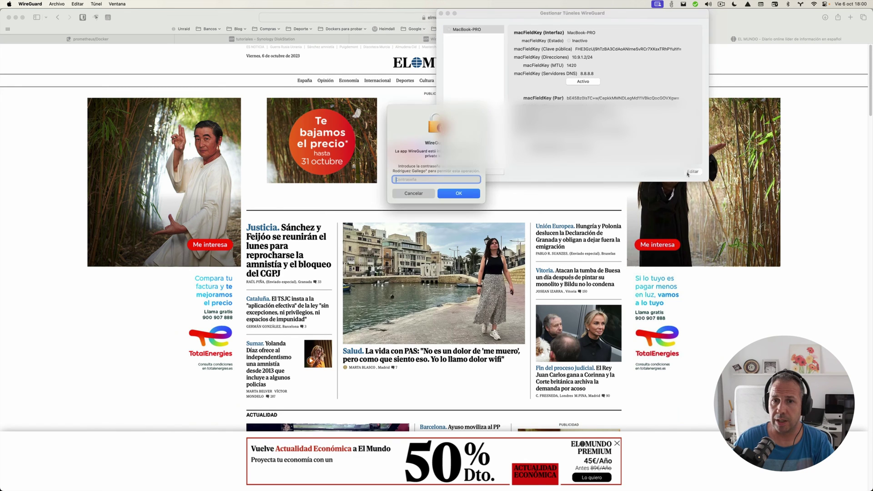
text(••••••••••)
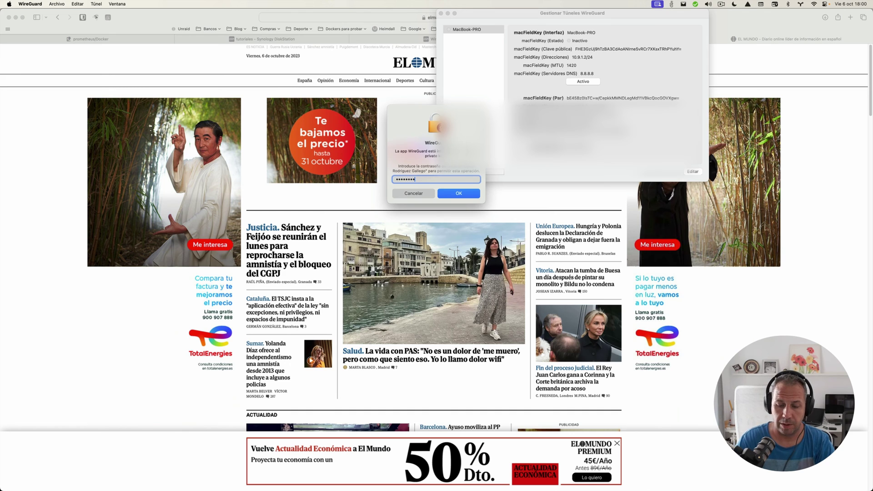
key(Return)
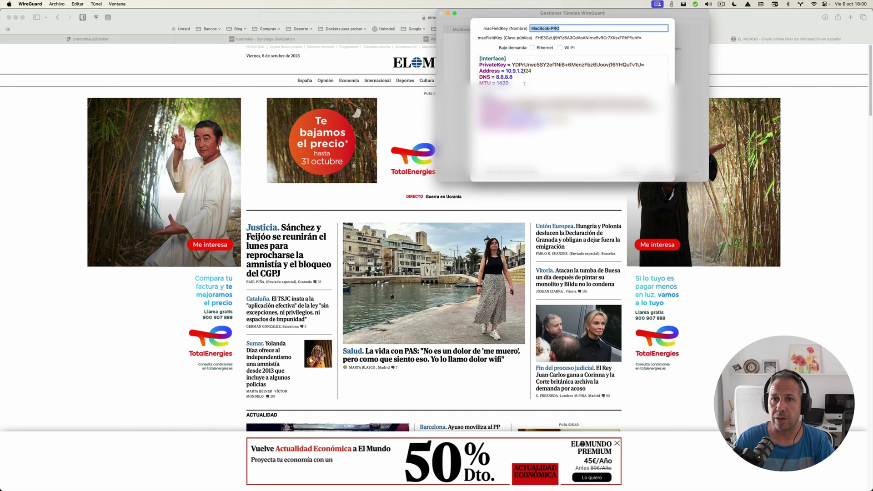
Step: Set the tunnel's DNS server to 192.168.0.105, save the configuration and activate the tunnel
click(513, 77)
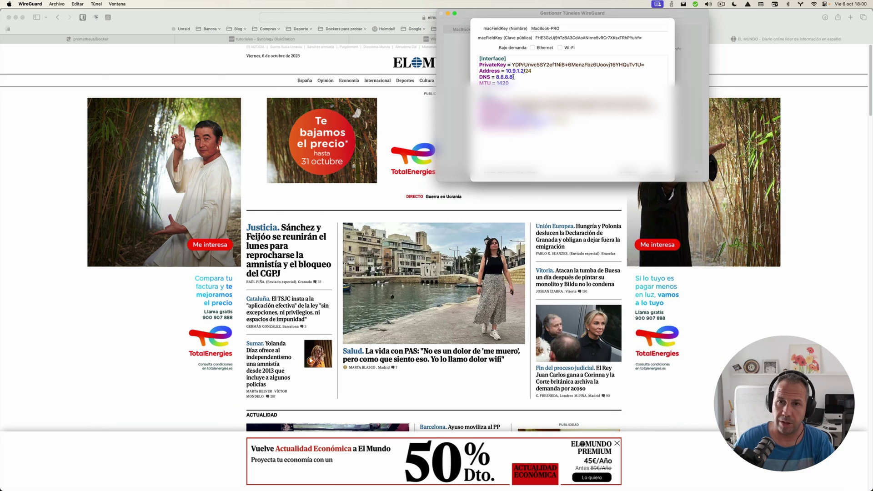
key(BackSpace)
key(BackSpace)
key(BackSpace)
key(BackSpace)
key(BackSpace)
key(BackSpace)
key(BackSpace)
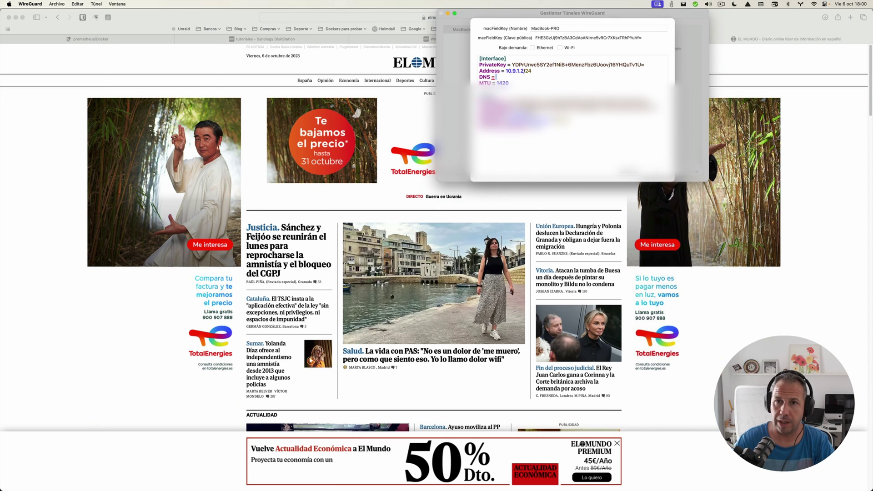
text(192.168)
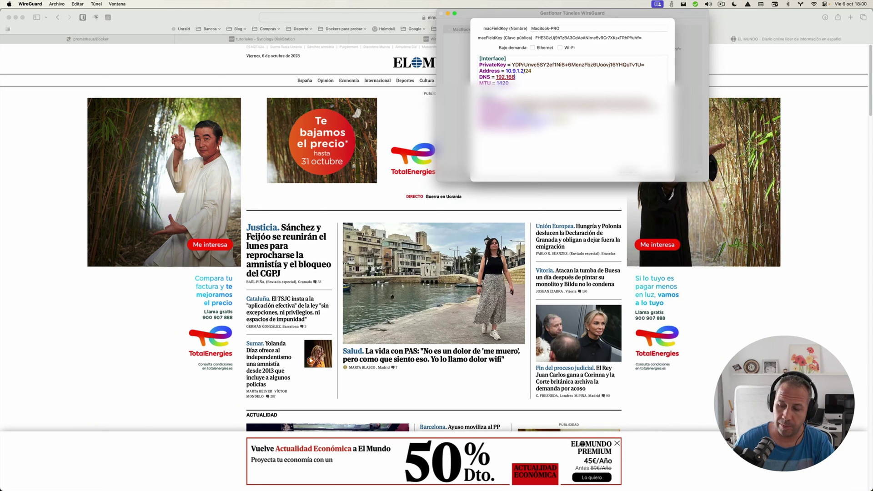
text(.0.105)
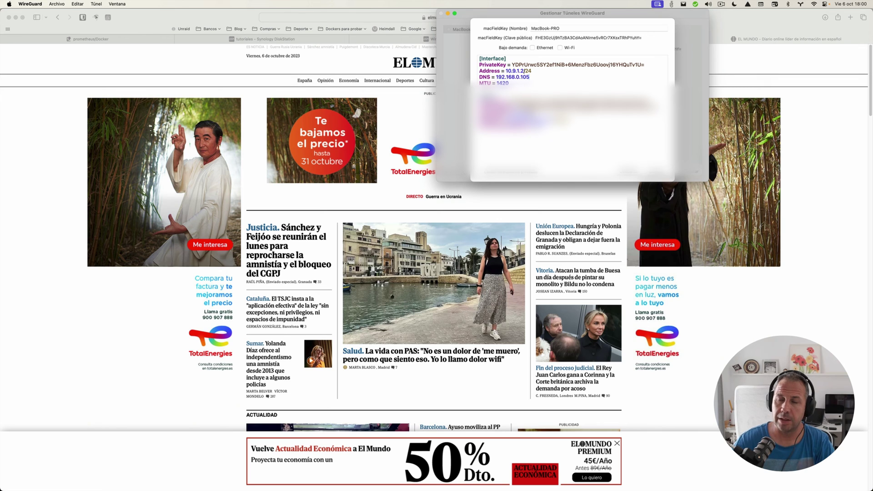
click(659, 173)
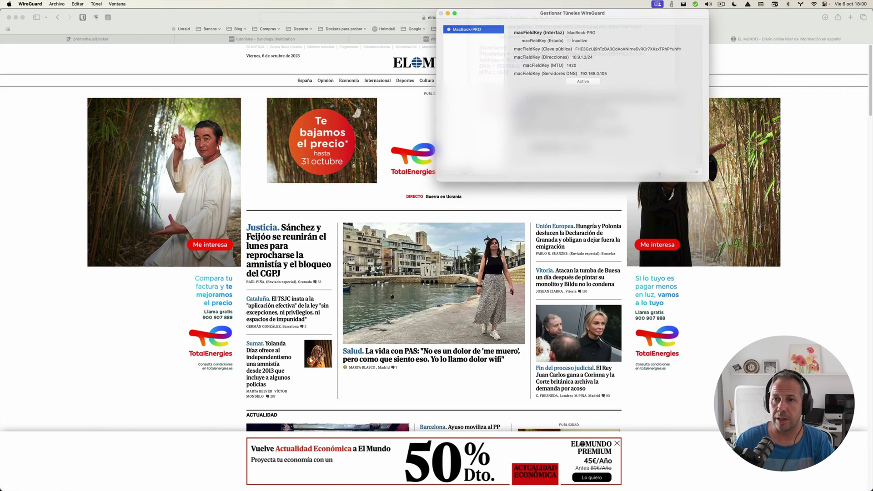
click(582, 82)
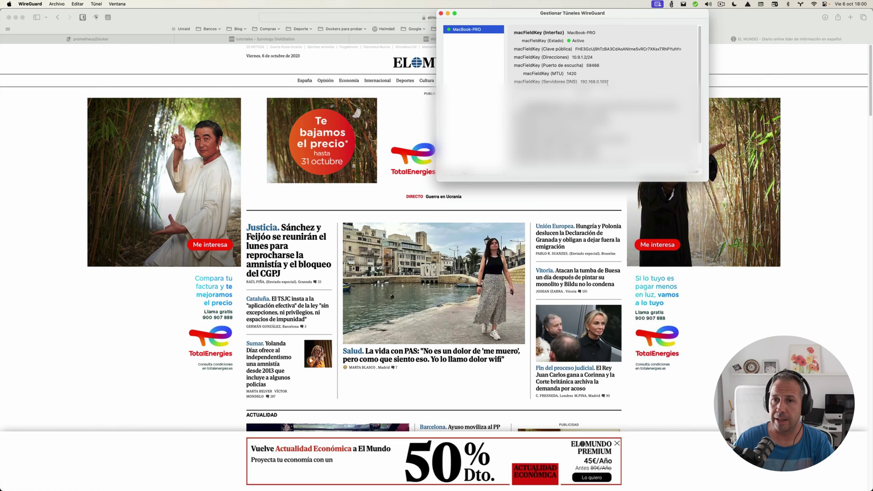
Step: Reload the elmundo.es front page, examine it for ads and check the WireGuard tunnel status
click(849, 138)
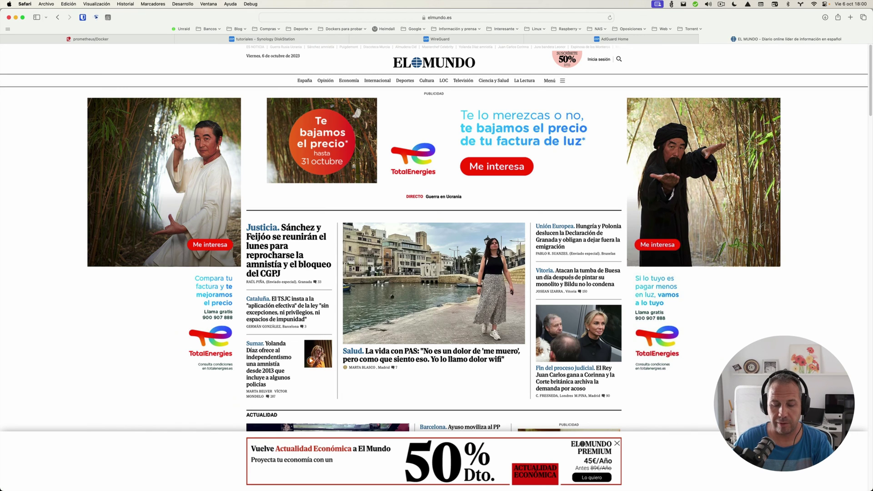
key(super+r)
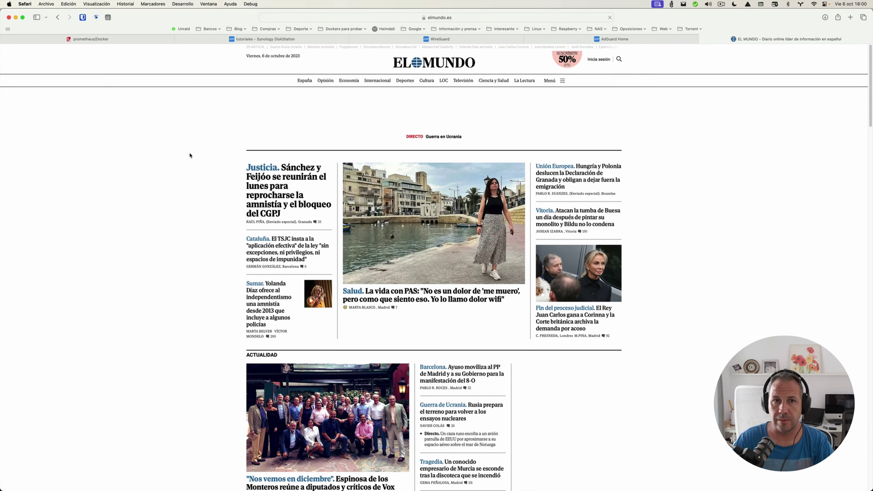
scroll(190, 156, down, 10)
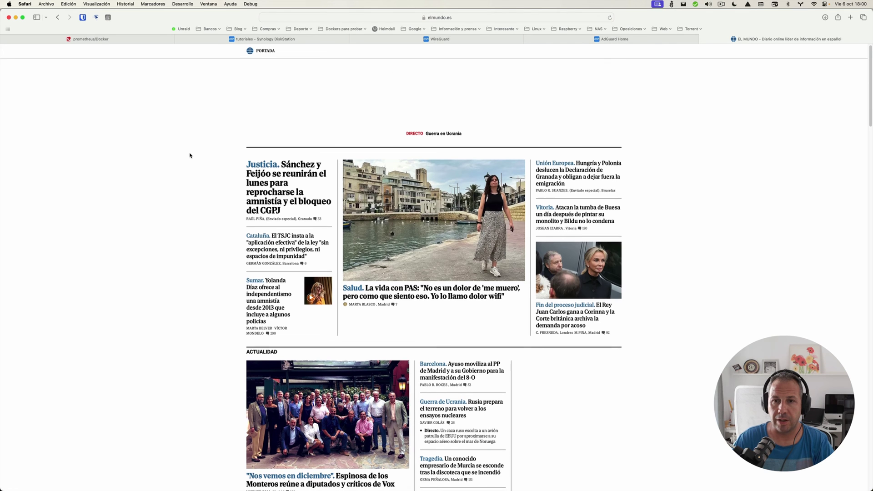
scroll(190, 156, down, 15)
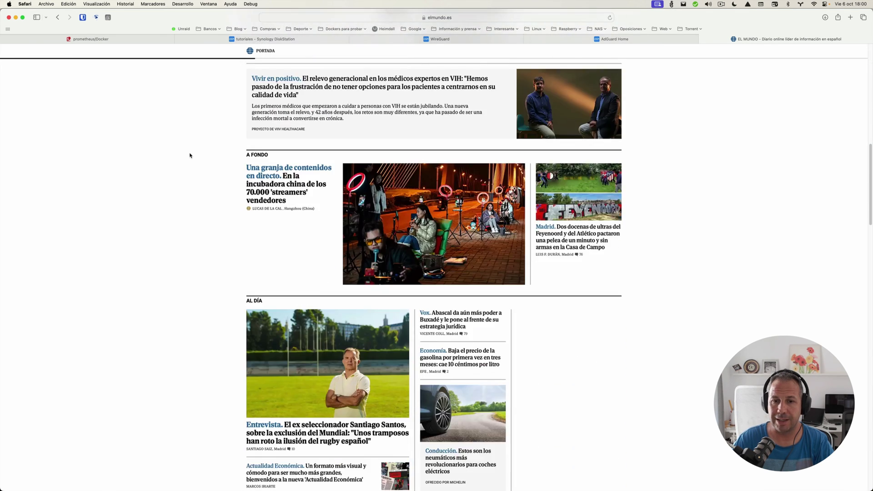
scroll(190, 155, down, 4)
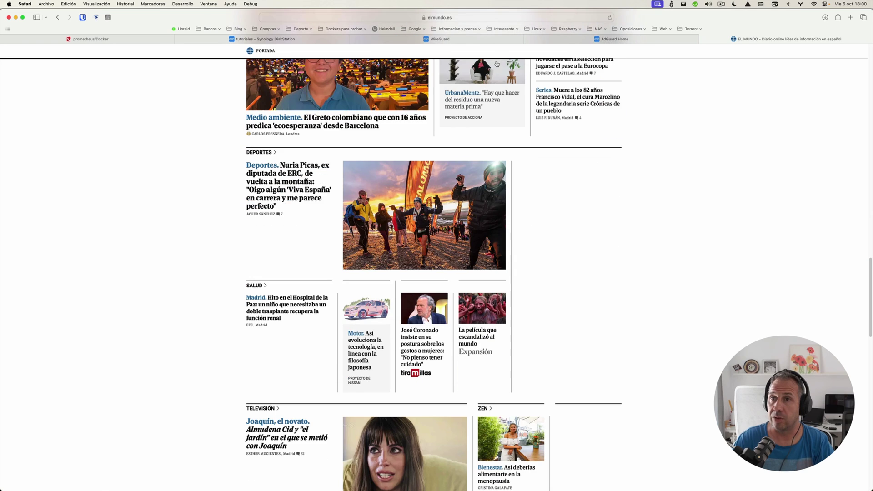
click(671, 5)
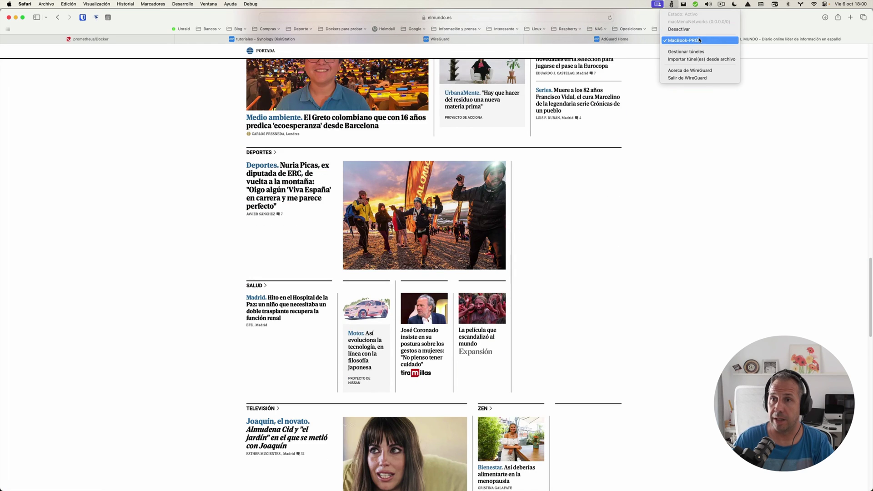
click(688, 228)
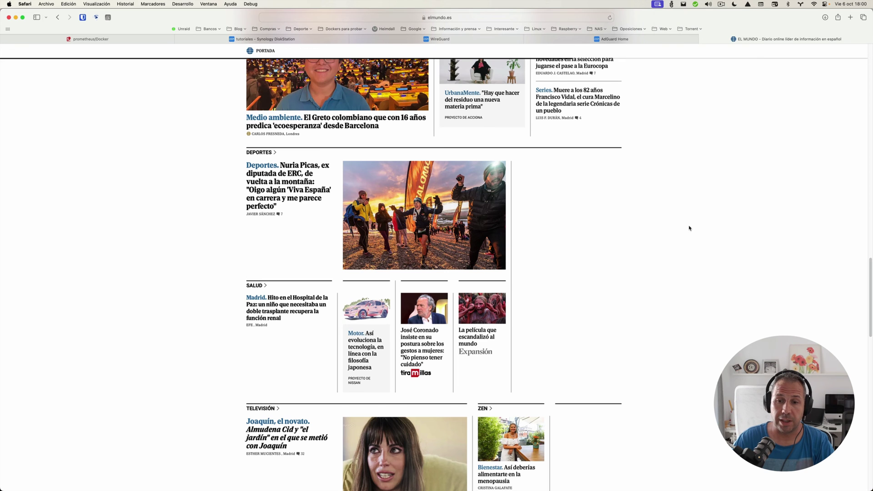
scroll(689, 227, up, 15)
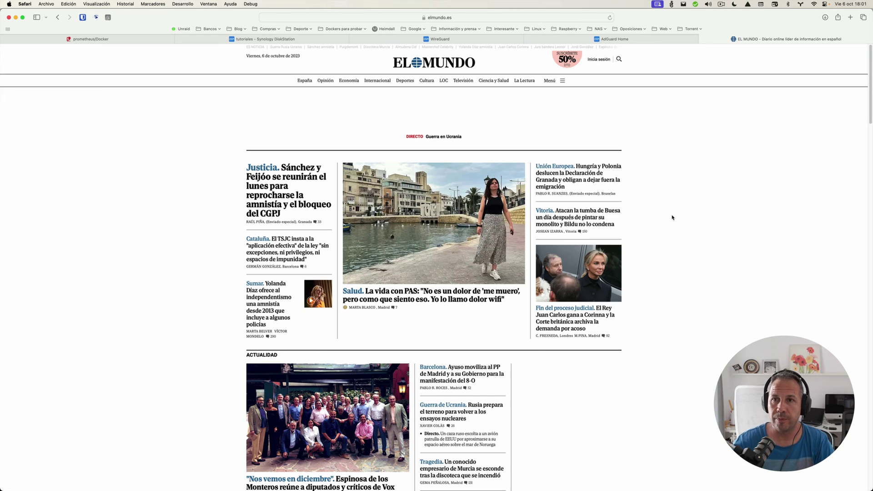
Step: Check the top clients on AdGuard Home's dashboard and review the query log filtered to blocked requests
click(655, 41)
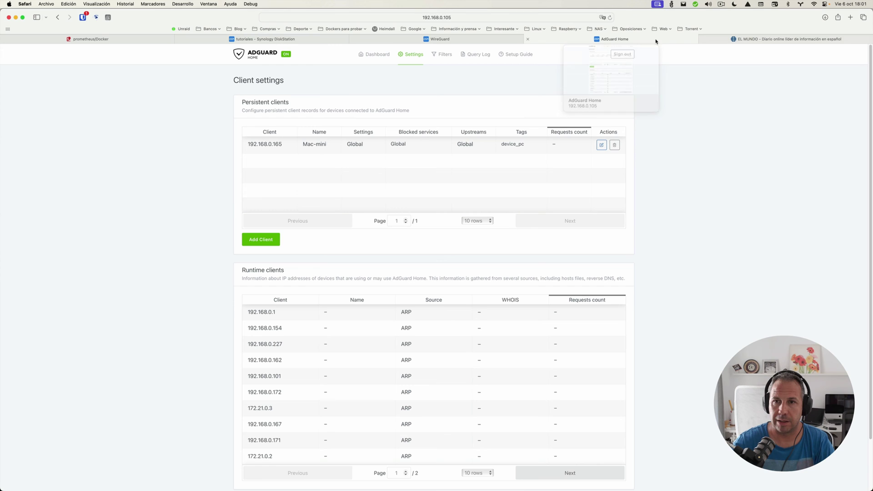
click(269, 54)
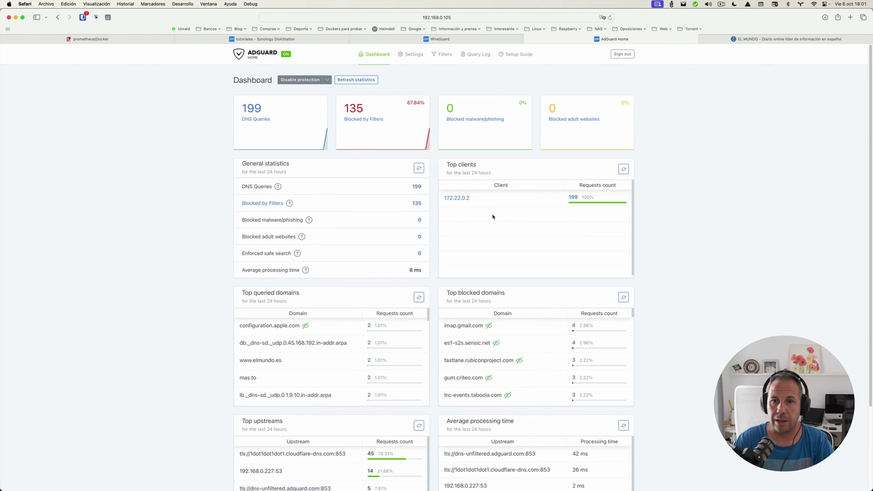
mouse_move(460, 202)
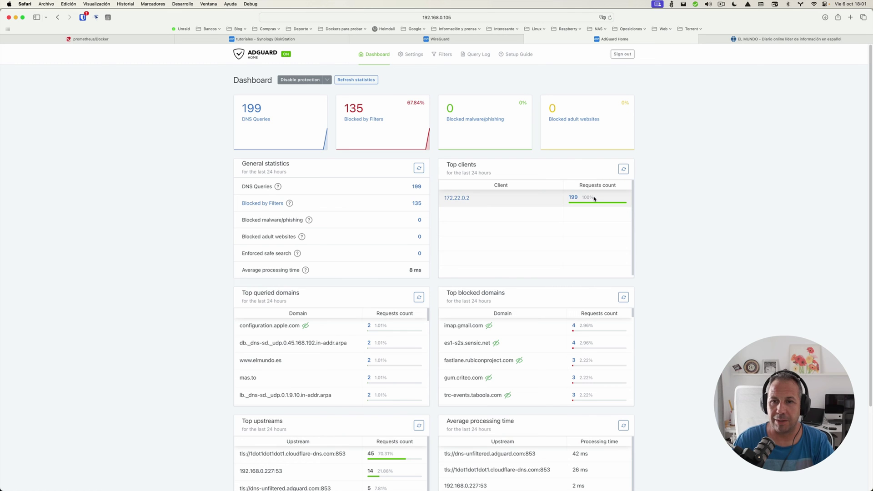
click(372, 119)
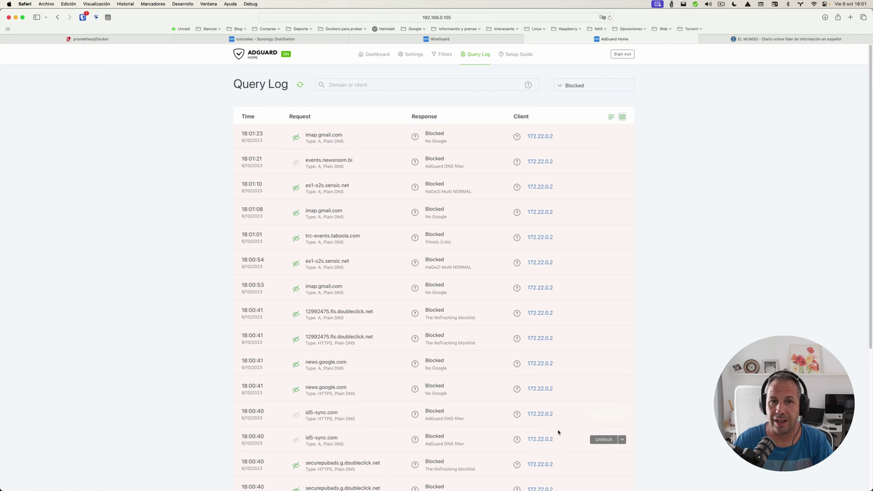
scroll(368, 237, down, 5)
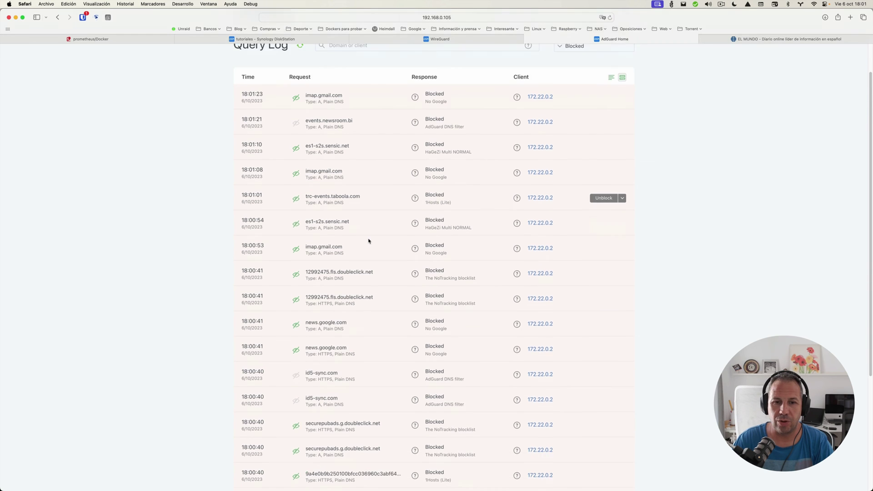
Step: Examine the blocked requests in AdGuard Home's query log, including the older entries, and return to the elmundo.es page
scroll(369, 241, down, 2)
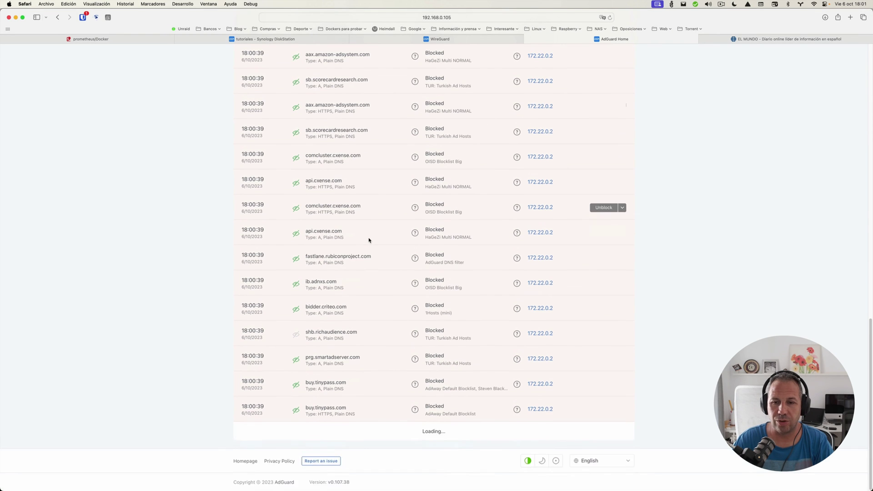
scroll(368, 237, up, 7)
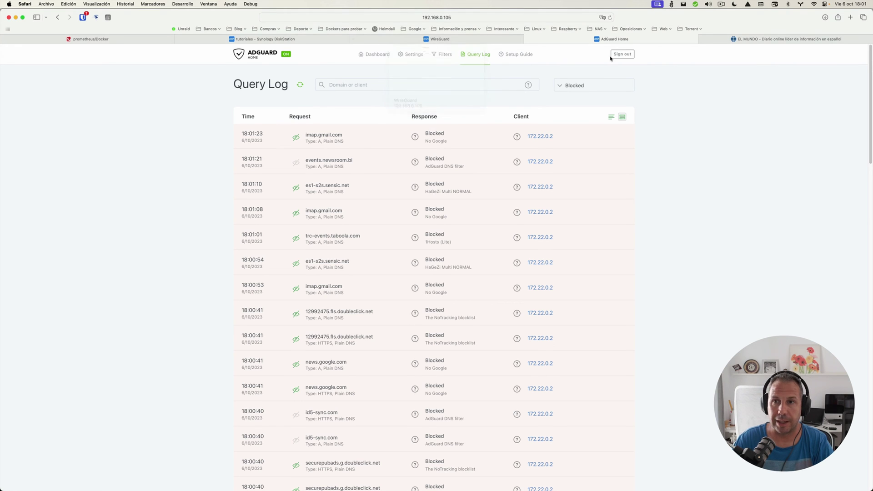
click(721, 41)
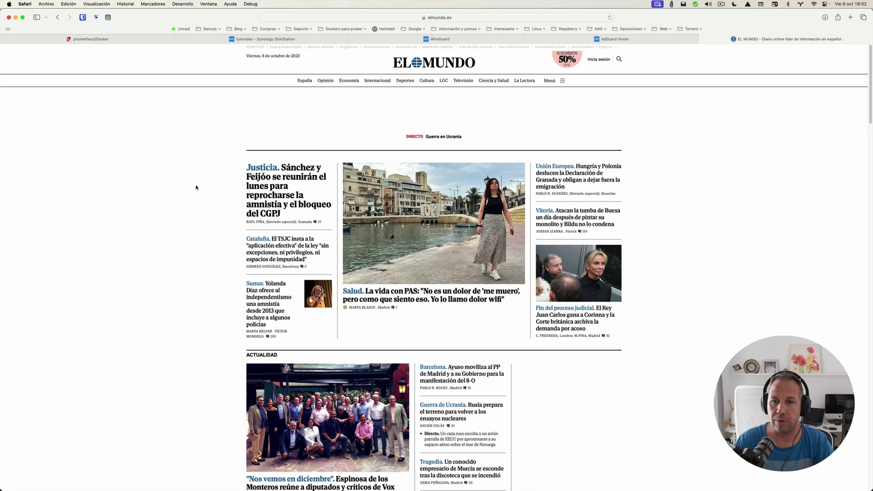
Step: Reopen the MacBook-PRO tunnel's configuration from the WireGuard tunnel manager and authorise editing with the account password
click(671, 6)
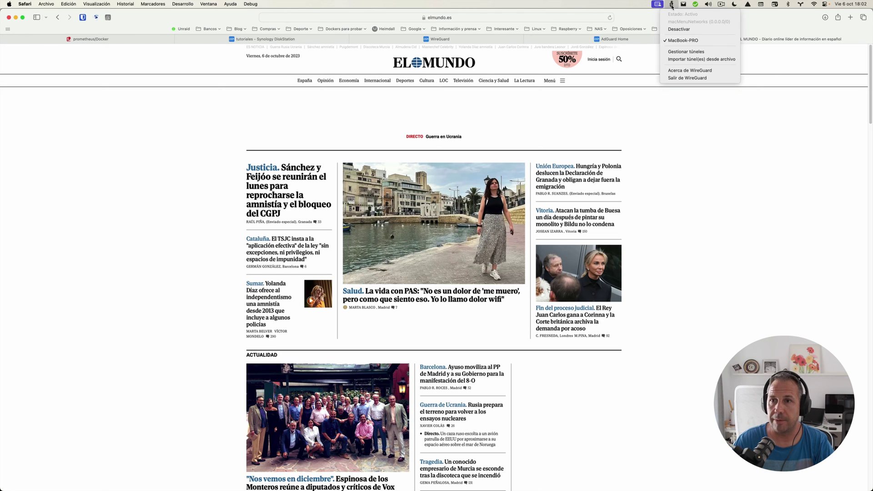
click(679, 52)
click(699, 173)
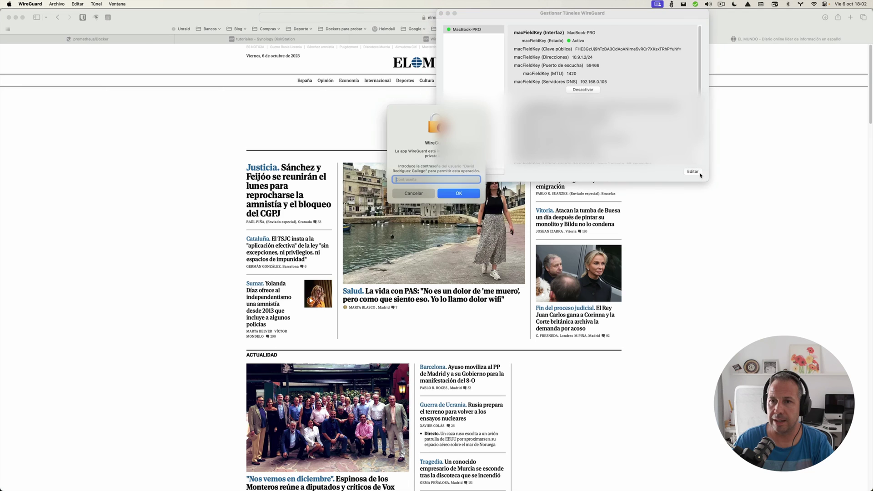
text(••••••••••)
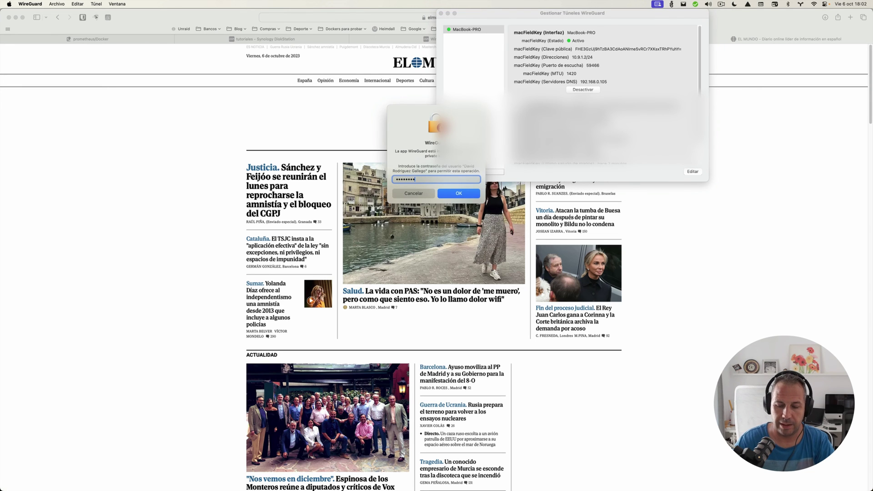
key(Return)
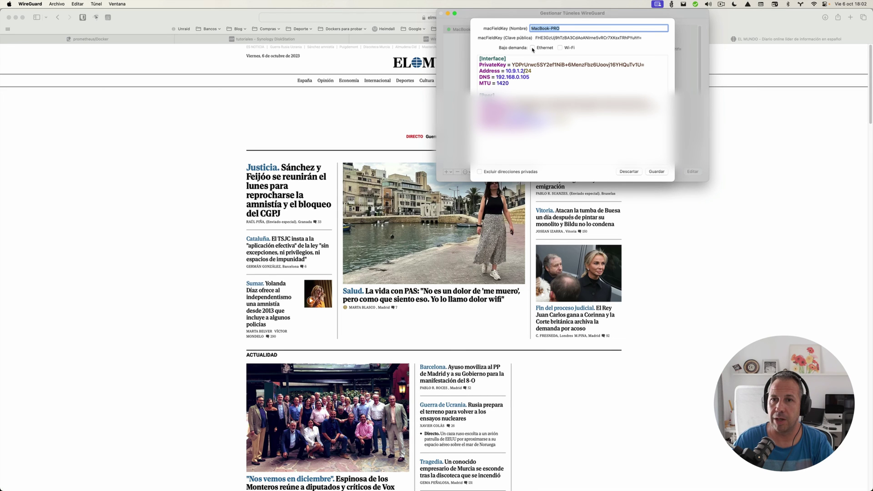
Step: Enable on-demand activation over Wi-Fi for all networks except the SSID Pixel_Bilito and save the tunnel configuration
click(559, 48)
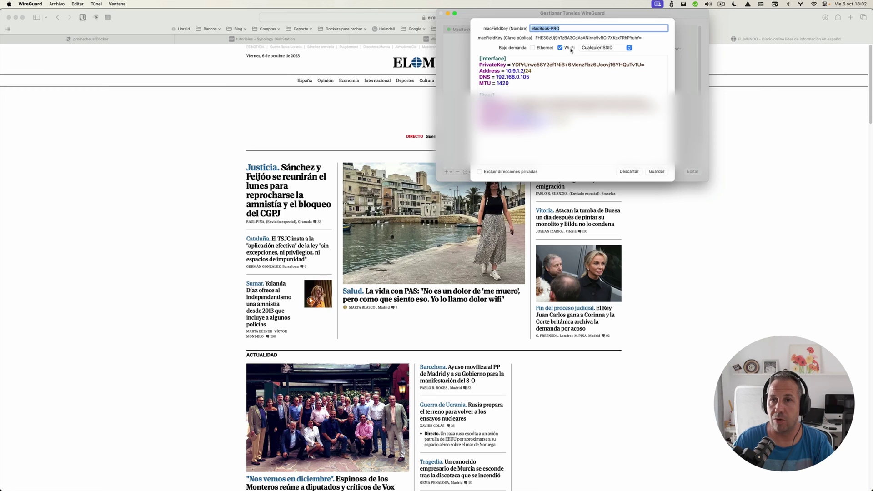
click(594, 48)
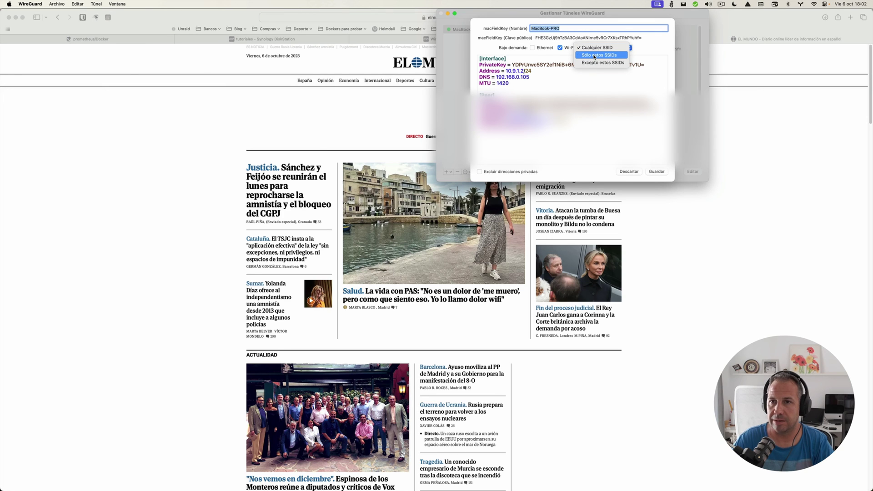
click(603, 62)
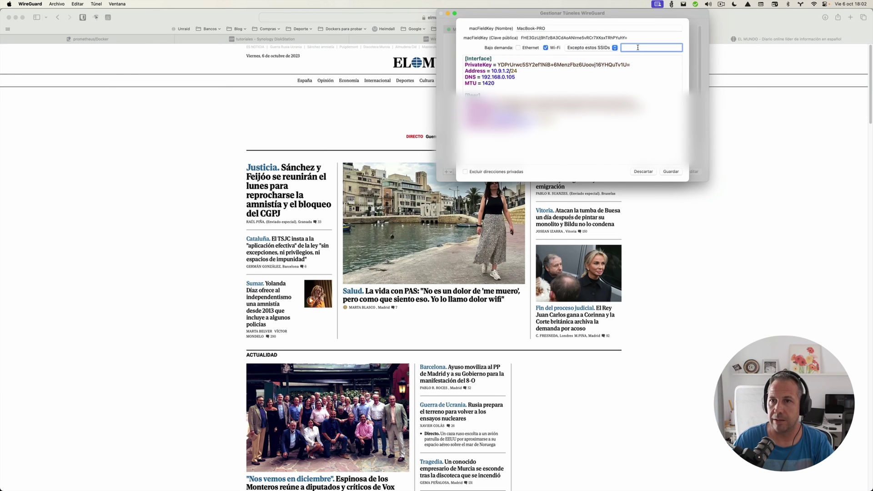
click(789, 5)
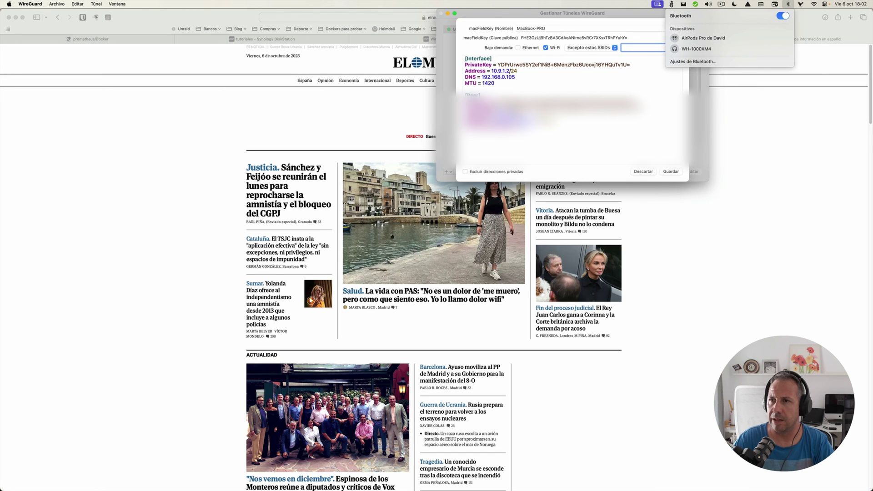
click(814, 4)
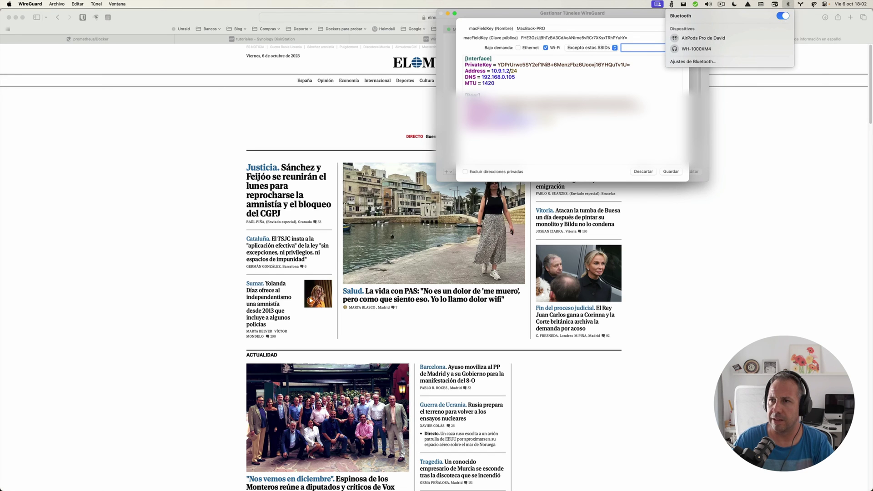
click(631, 46)
text(Pi)
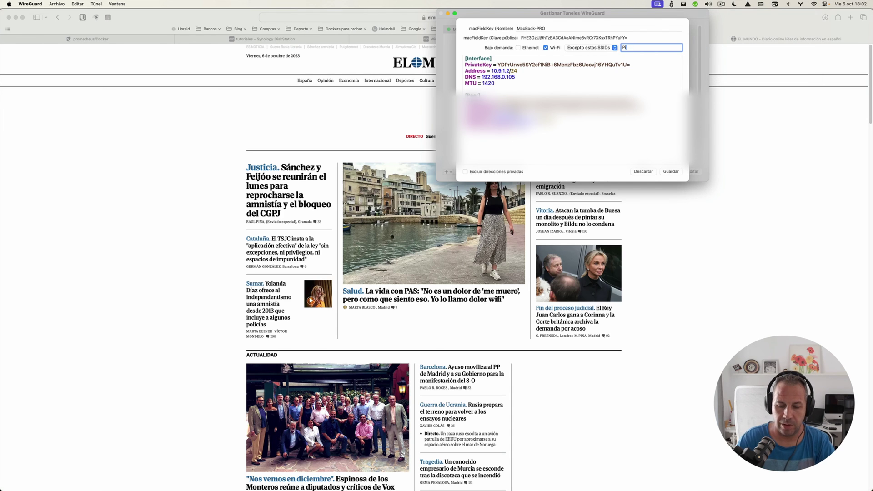
text(xel_Bilito)
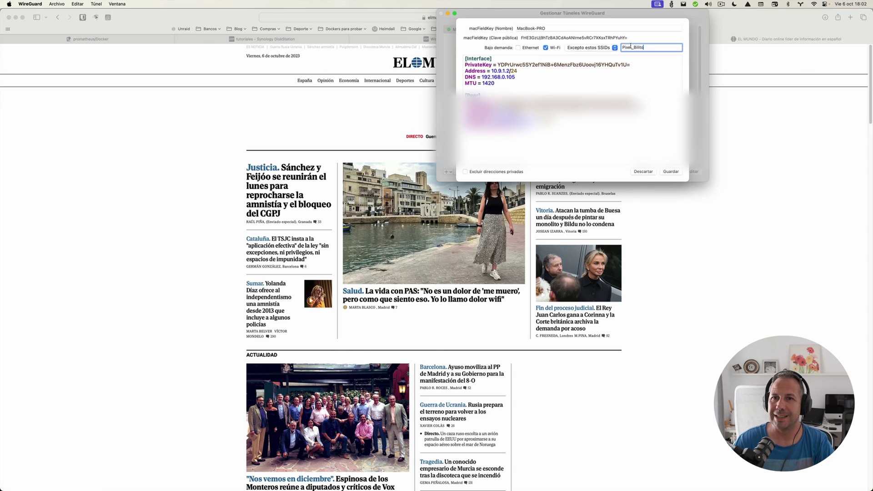
click(669, 172)
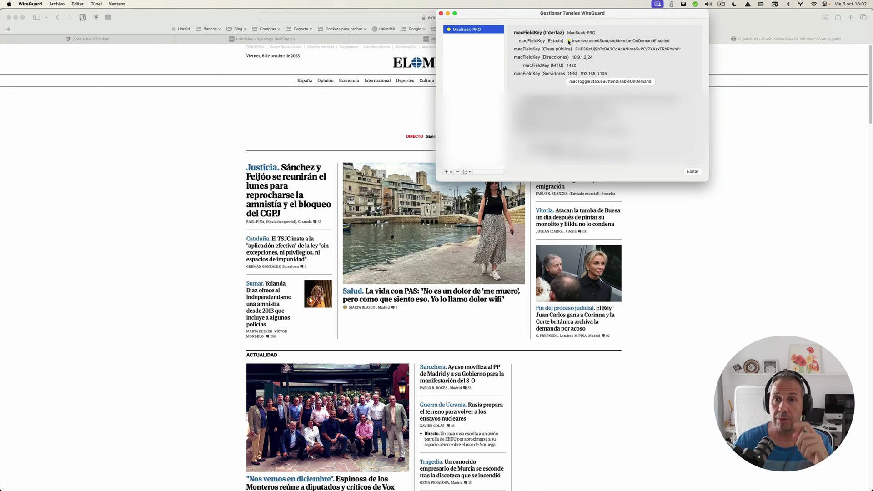
Step: Edit the MacBook-PRO tunnel with the account password, disable its Wi-Fi on-demand activation, save it and activate the tunnel manually
click(692, 172)
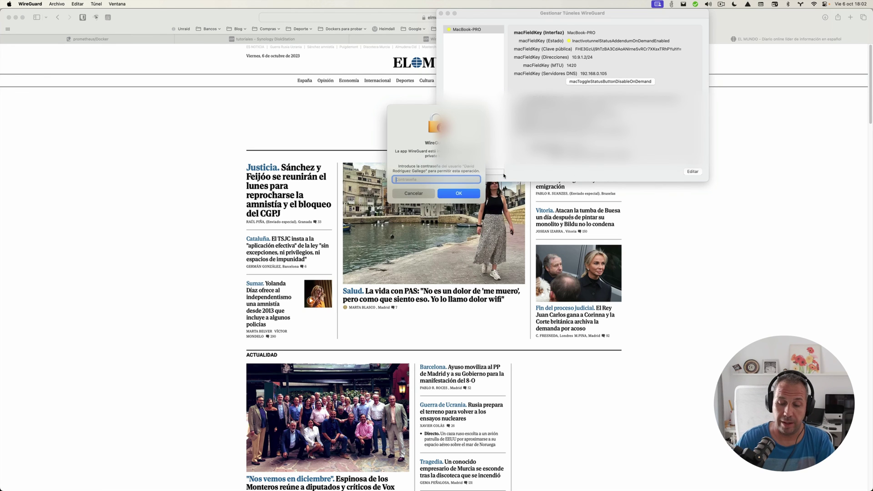
text(•••••••)
key(Return)
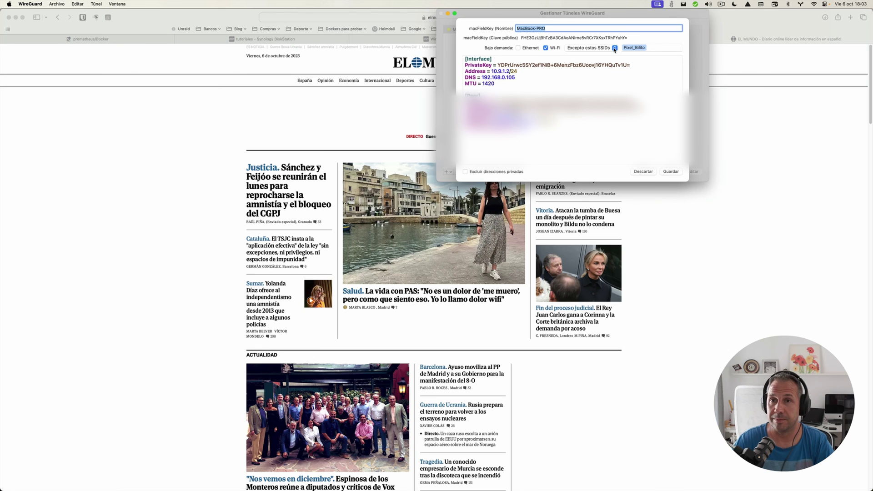
click(670, 171)
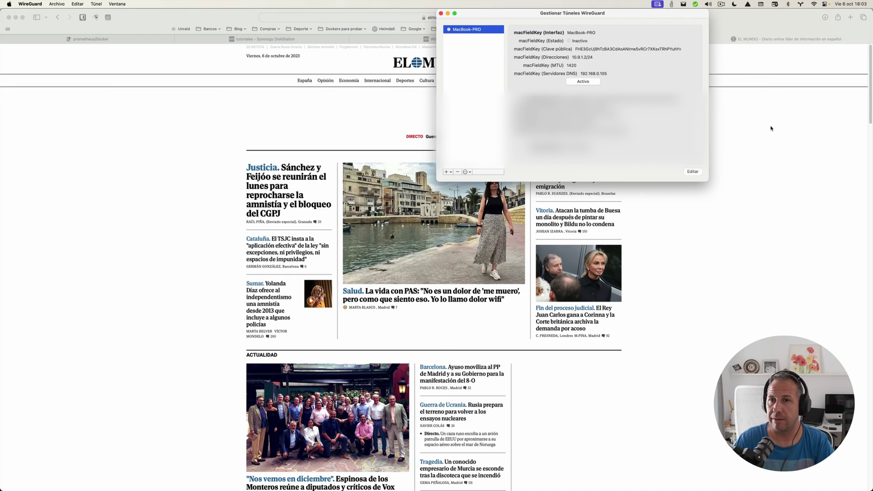
click(582, 82)
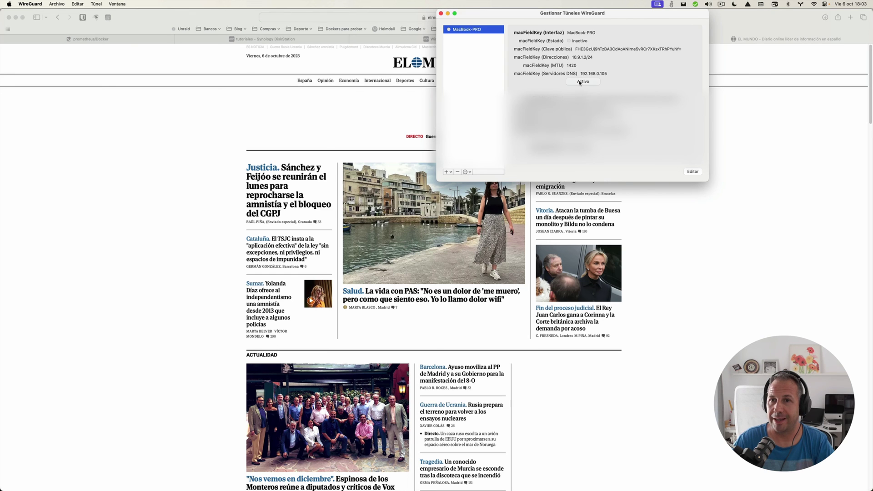
click(773, 121)
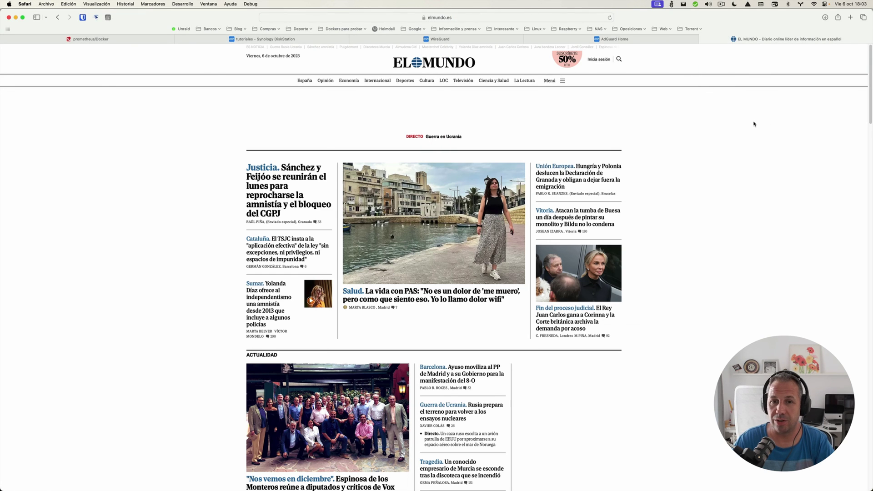